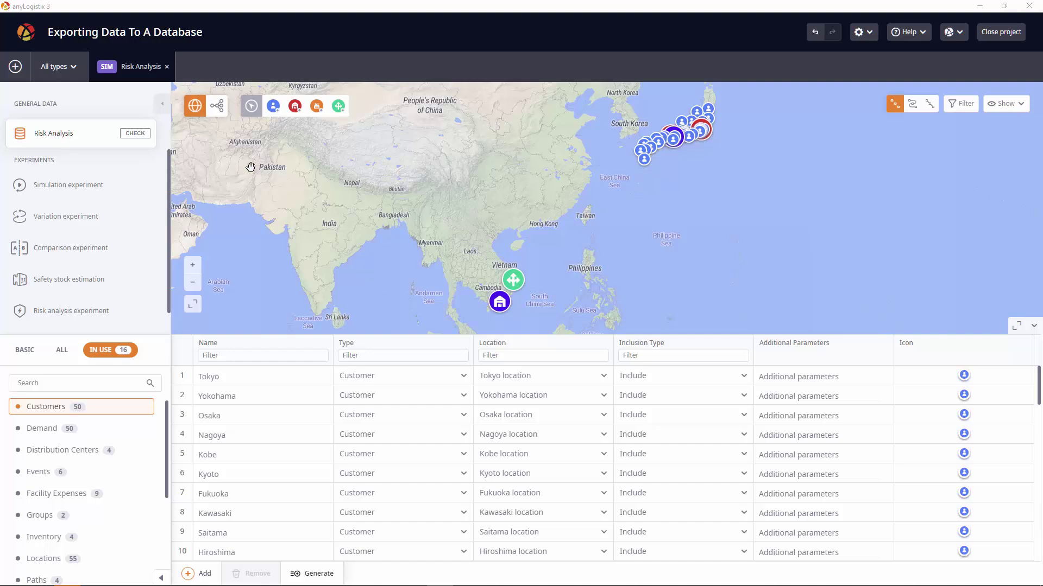
- Run the Risk Analysis simulation experiment, then return to the scenario's Customers table
{"action": "left_click", "coordinate": [79, 188]}
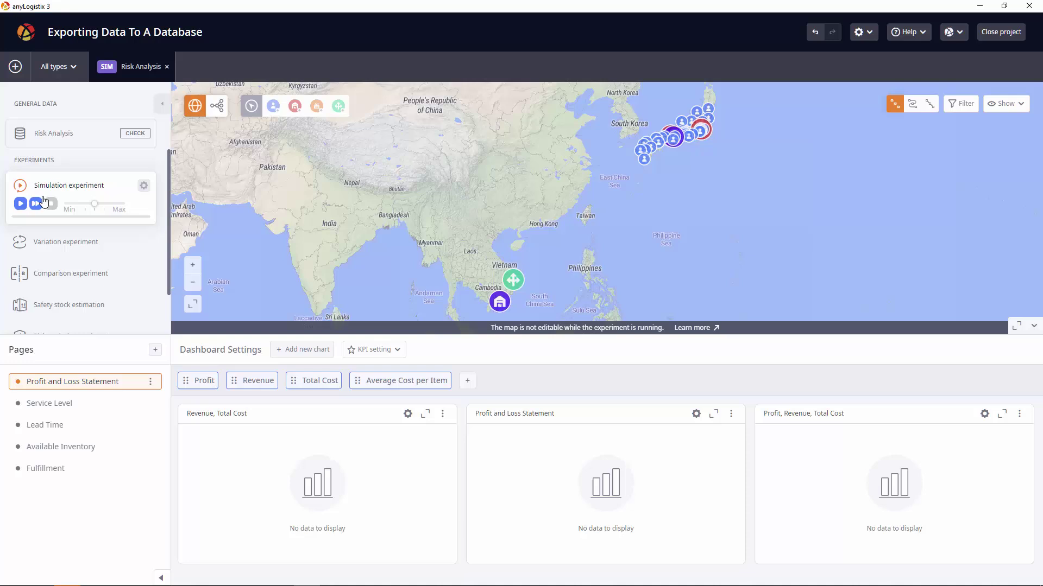
{"action": "left_click", "coordinate": [36, 205]}
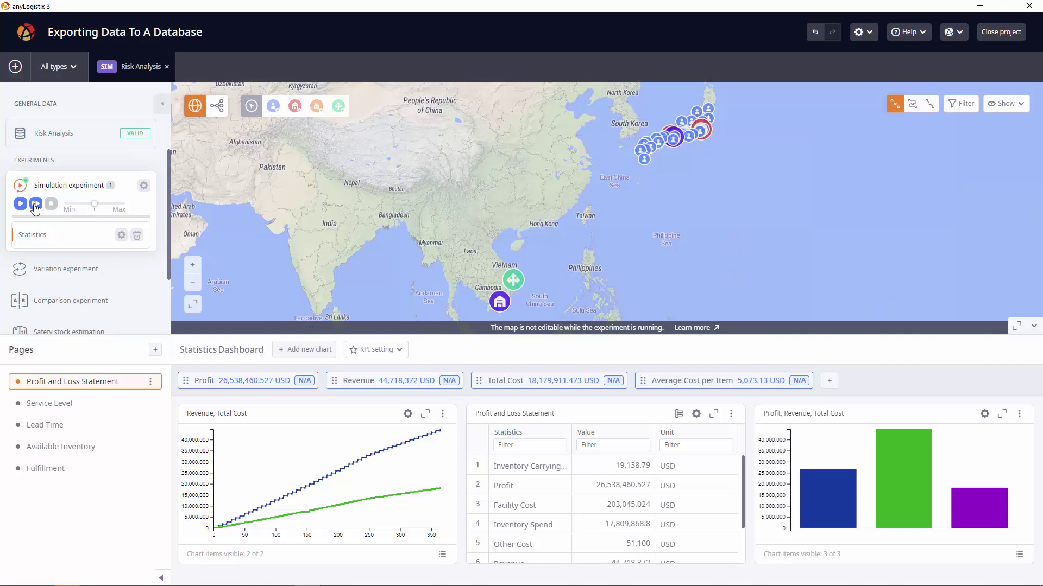
{"action": "left_click", "coordinate": [73, 143]}
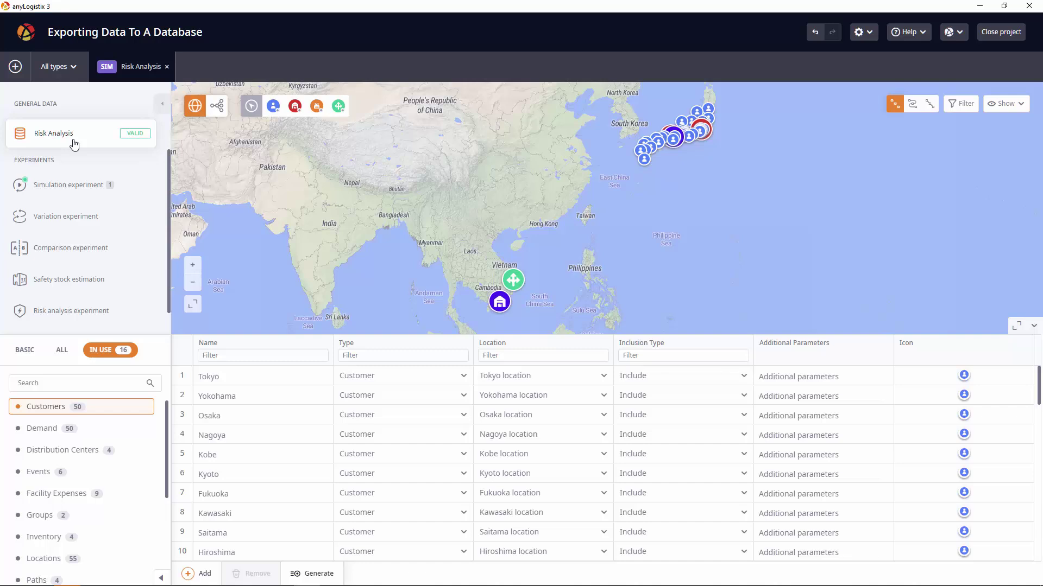
- Show the Inventory table and check DC Tokyo's min-max parameters (s=2,156, S=4,312) without changing them
{"action": "left_click", "coordinate": [92, 537]}
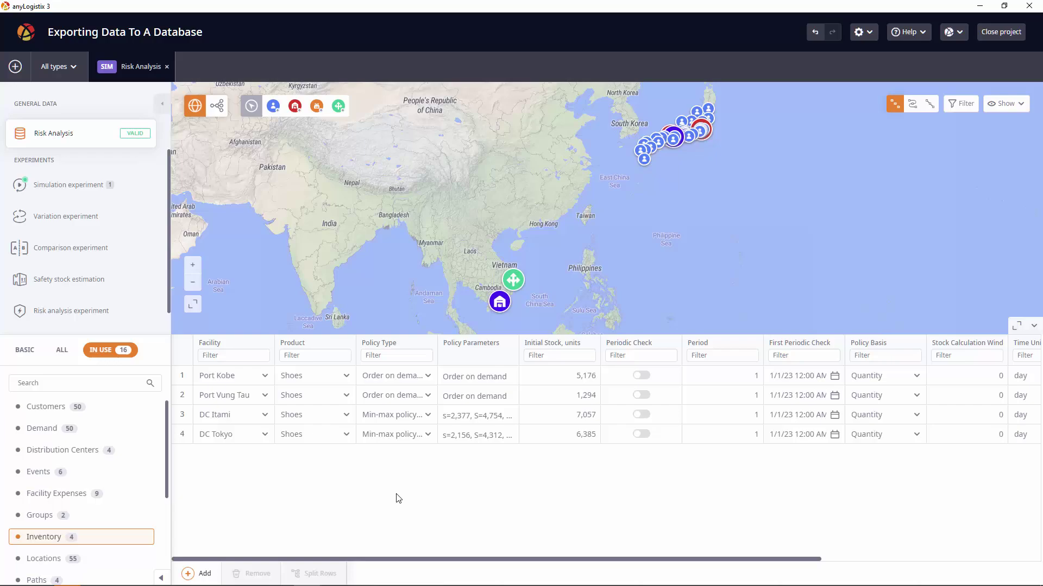
{"action": "left_click", "coordinate": [472, 433]}
{"action": "left_click", "coordinate": [471, 433]}
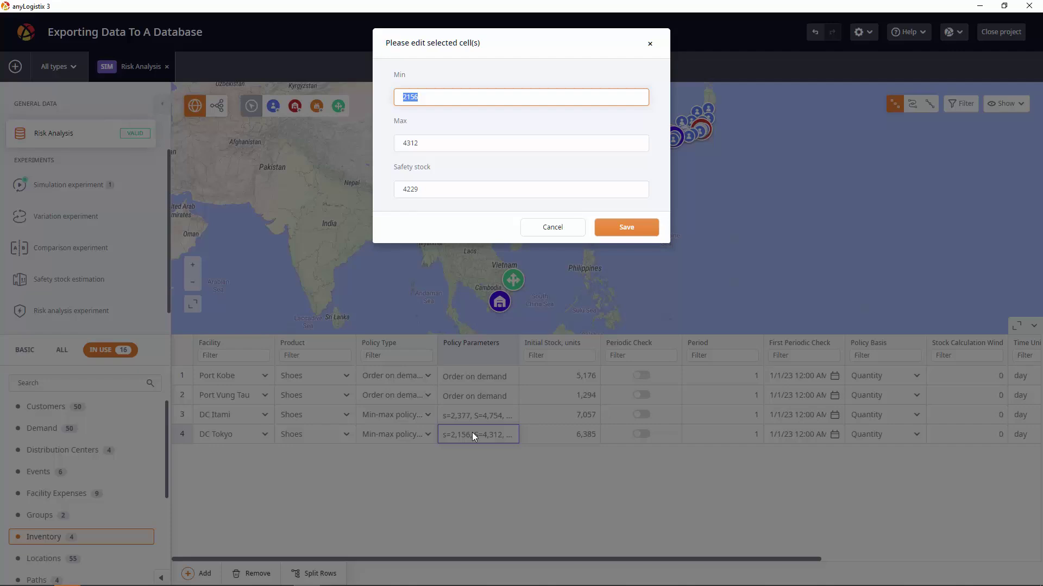
{"action": "left_click", "coordinate": [533, 230]}
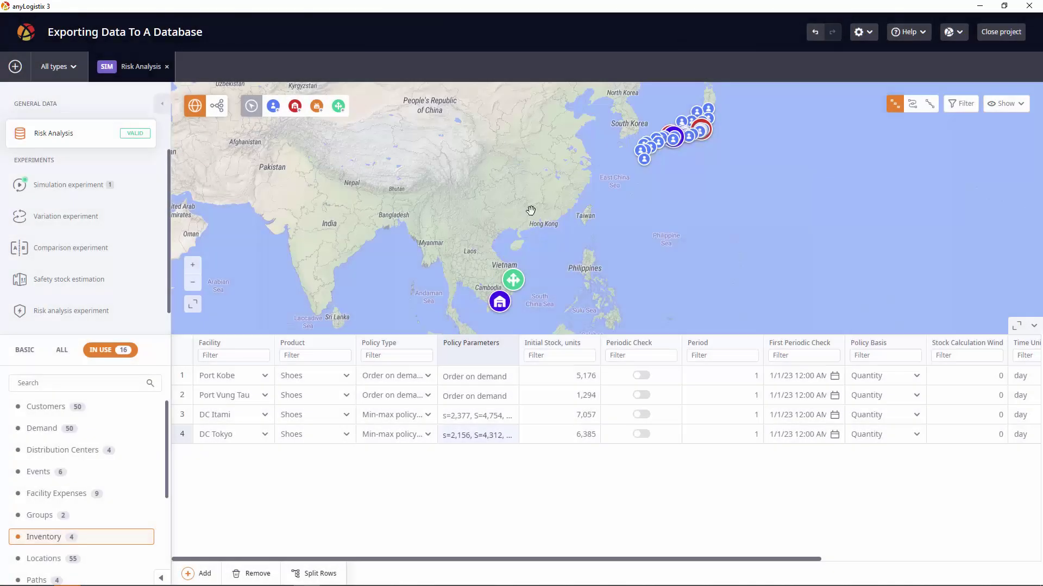
- Export Risk Analysis with its experiments to the alx-pg database, entering the database password
{"action": "right_click", "coordinate": [142, 69]}
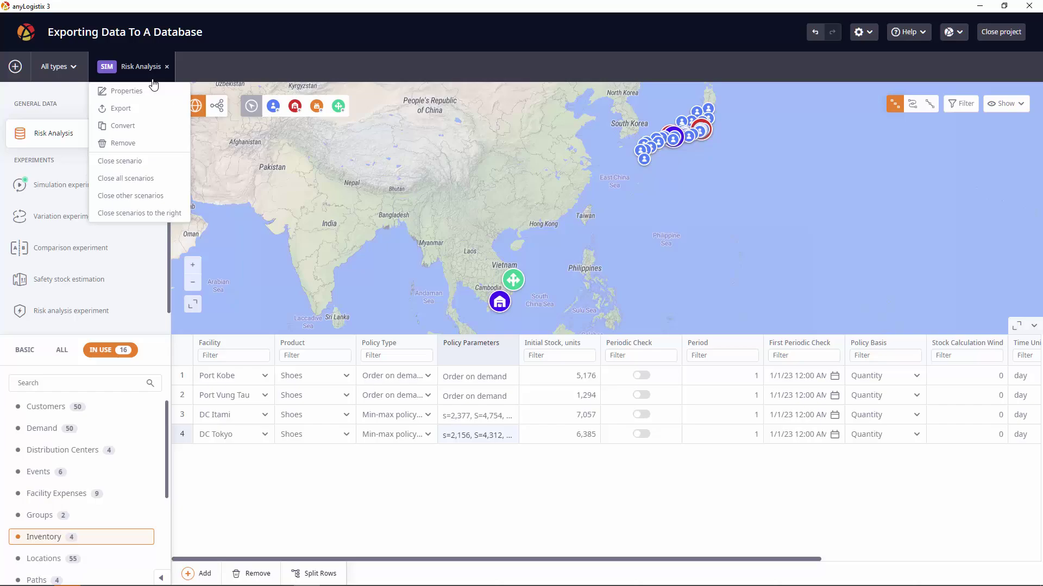
{"action": "left_click", "coordinate": [157, 112]}
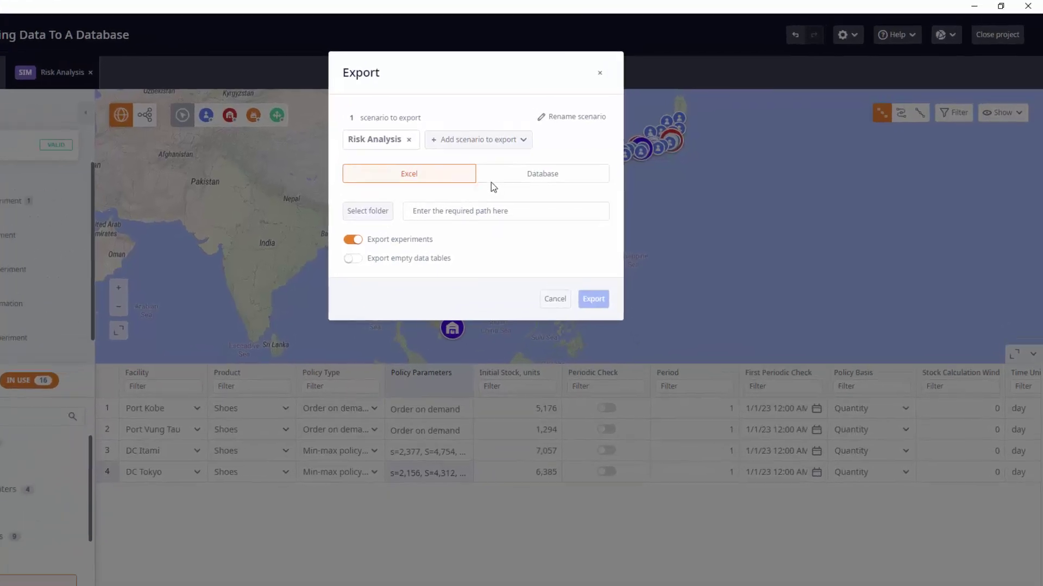
{"action": "left_click", "coordinate": [557, 164]}
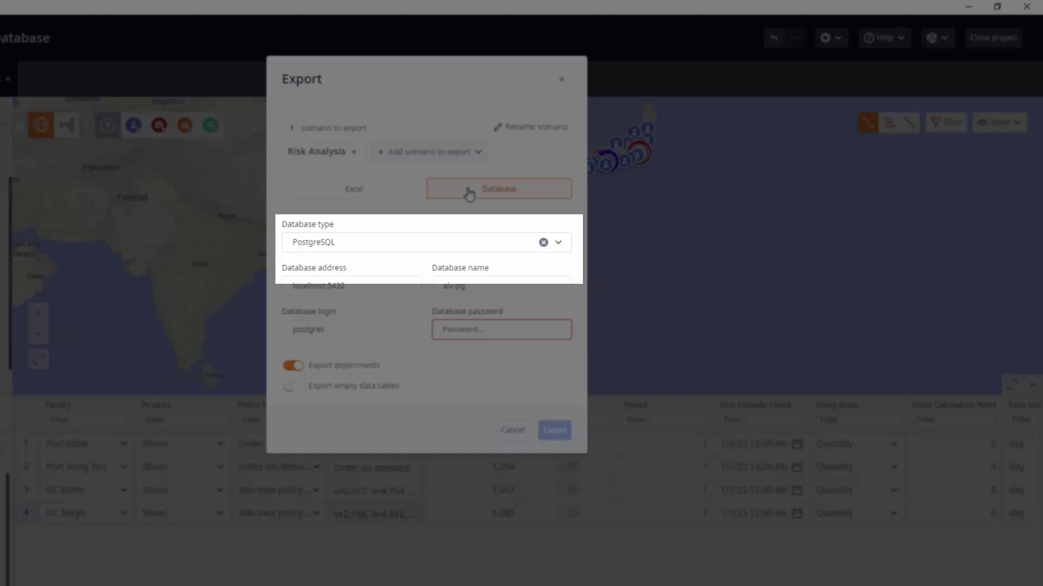
{"action": "type", "text": "postgres"}
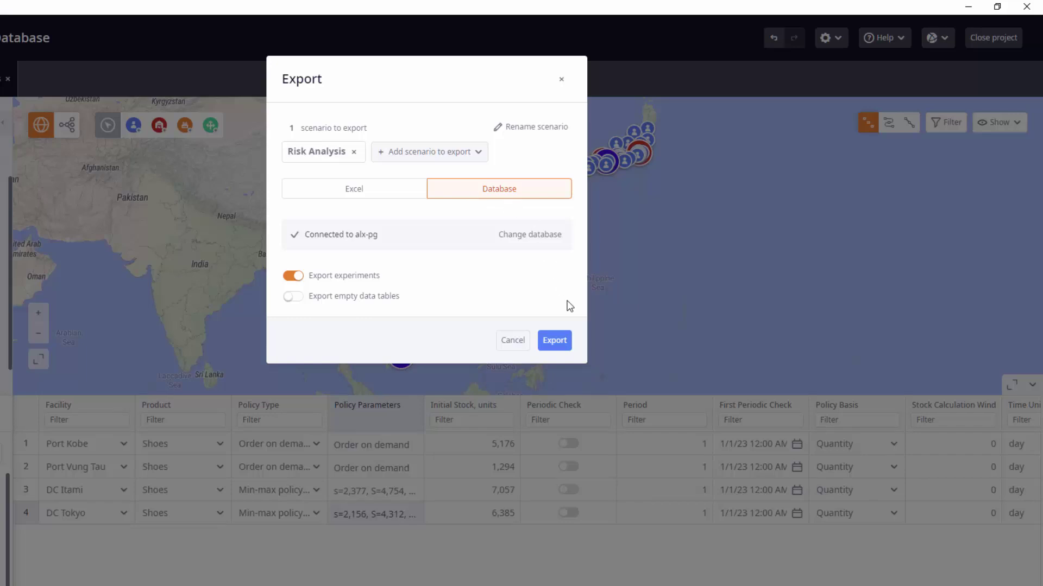
{"action": "left_click", "coordinate": [564, 342]}
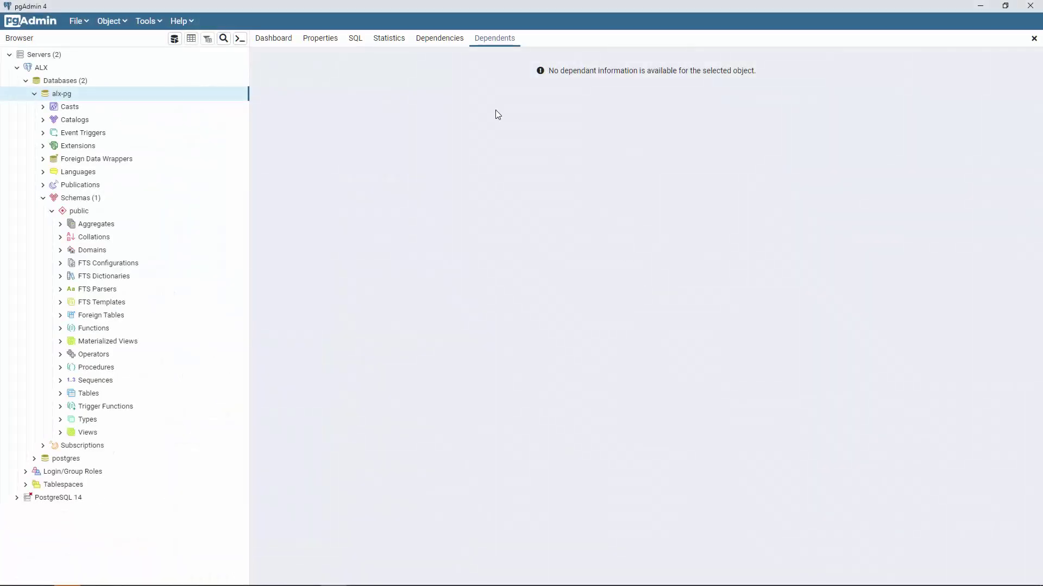
- Refresh alx-pg and expand its public schema to show the 29 exported tables
{"action": "right_click", "coordinate": [76, 95]}
{"action": "left_click", "coordinate": [115, 124]}
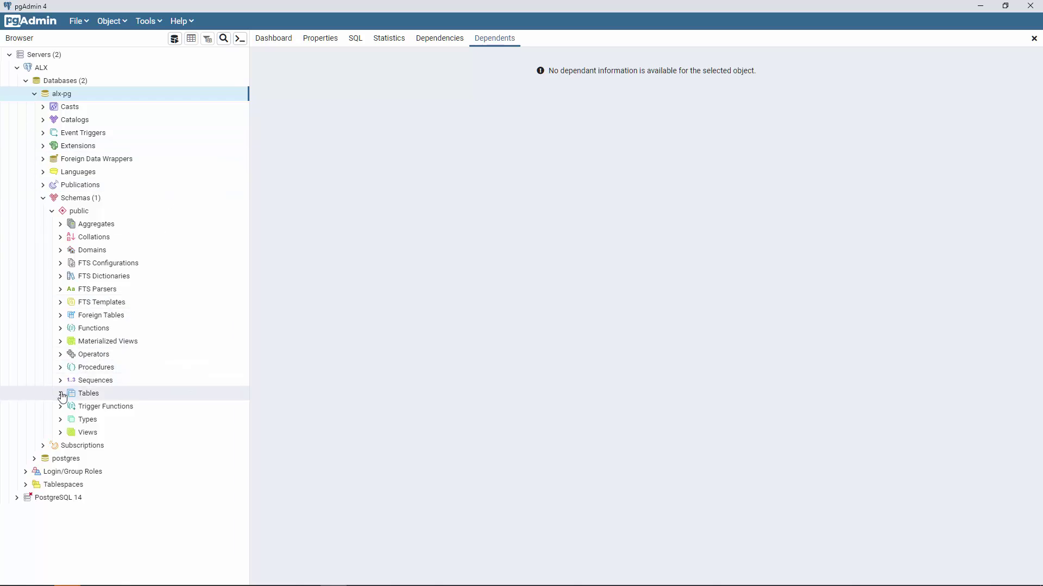
{"action": "left_click", "coordinate": [60, 394]}
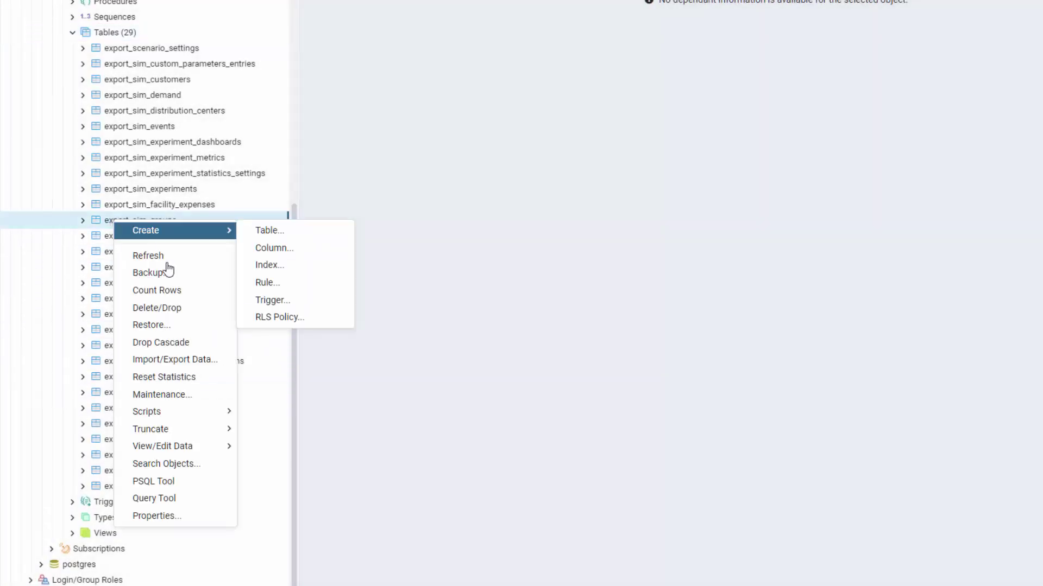
- Show all rows of export_sim_groups, export_sim_groups_customers and export_sim_groups_sites
{"action": "mouse_move", "coordinate": [209, 446]}
{"action": "left_click", "coordinate": [248, 438]}
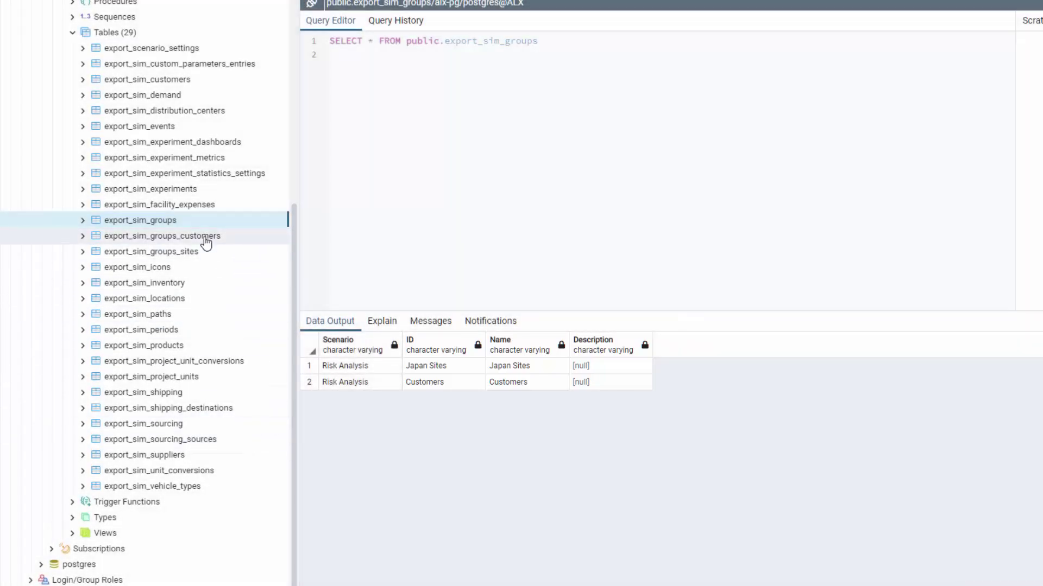
{"action": "right_click", "coordinate": [207, 239]}
{"action": "mouse_move", "coordinate": [261, 467]}
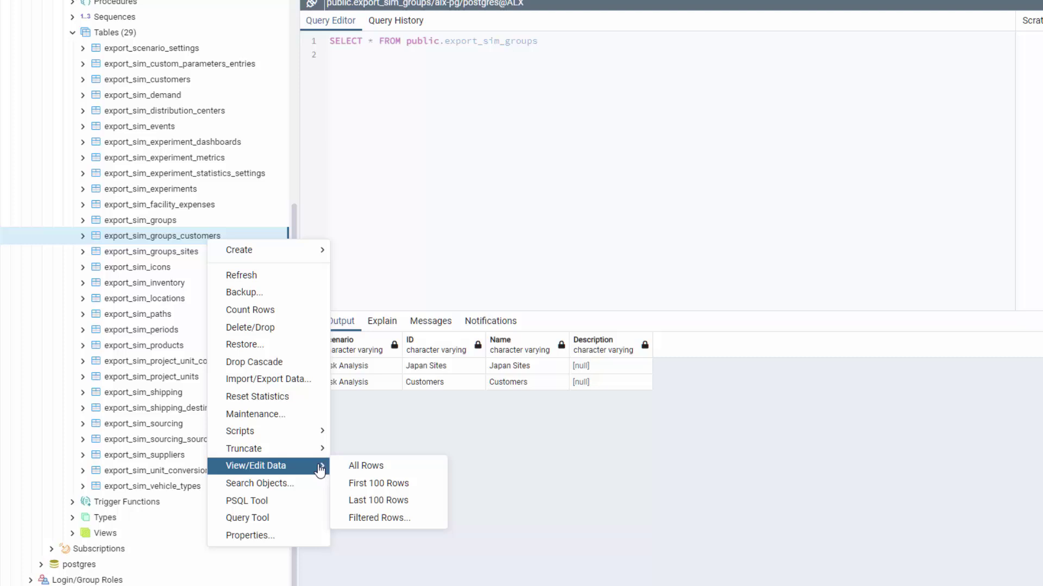
{"action": "left_click", "coordinate": [358, 466]}
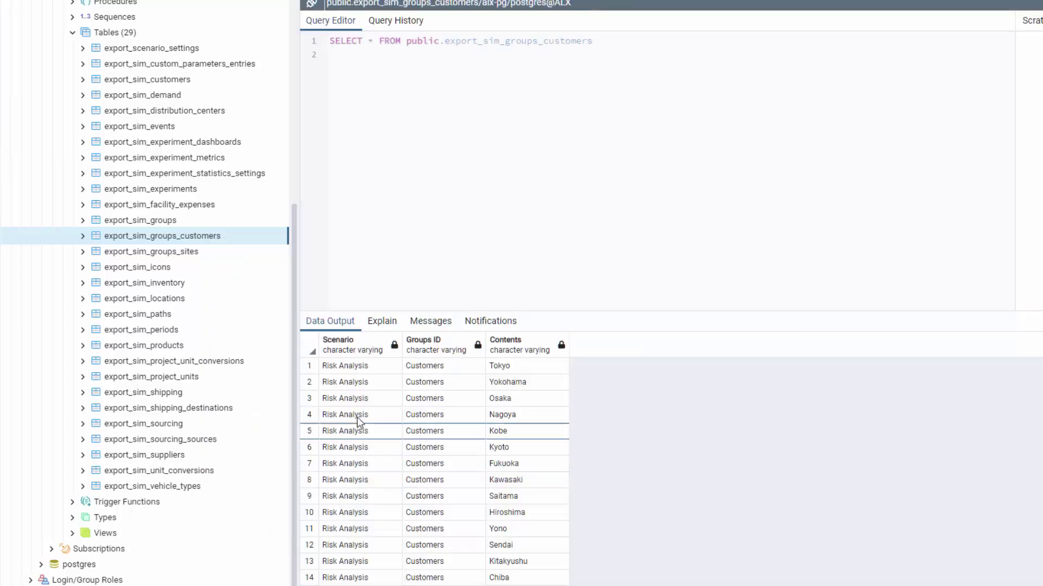
{"action": "right_click", "coordinate": [219, 254]}
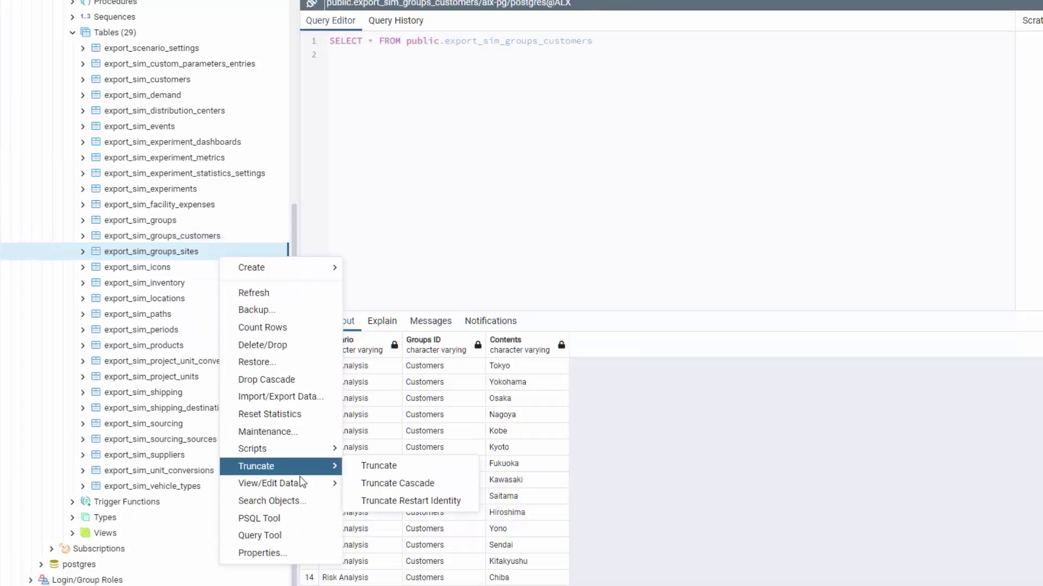
{"action": "left_click", "coordinate": [352, 485]}
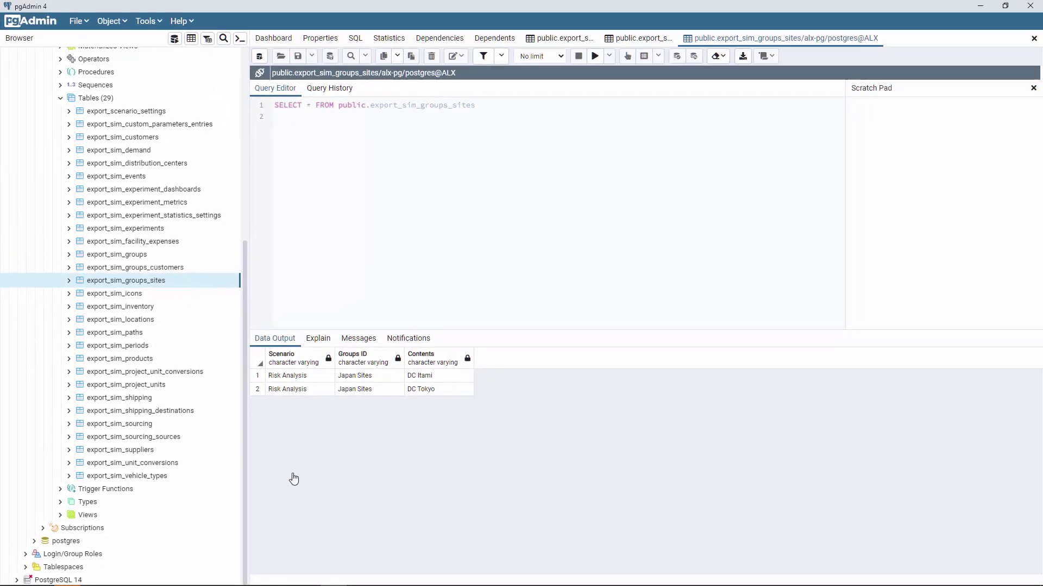
- Show all rows of export_sim_inventory with the four records' initial stock values
{"action": "right_click", "coordinate": [157, 308]}
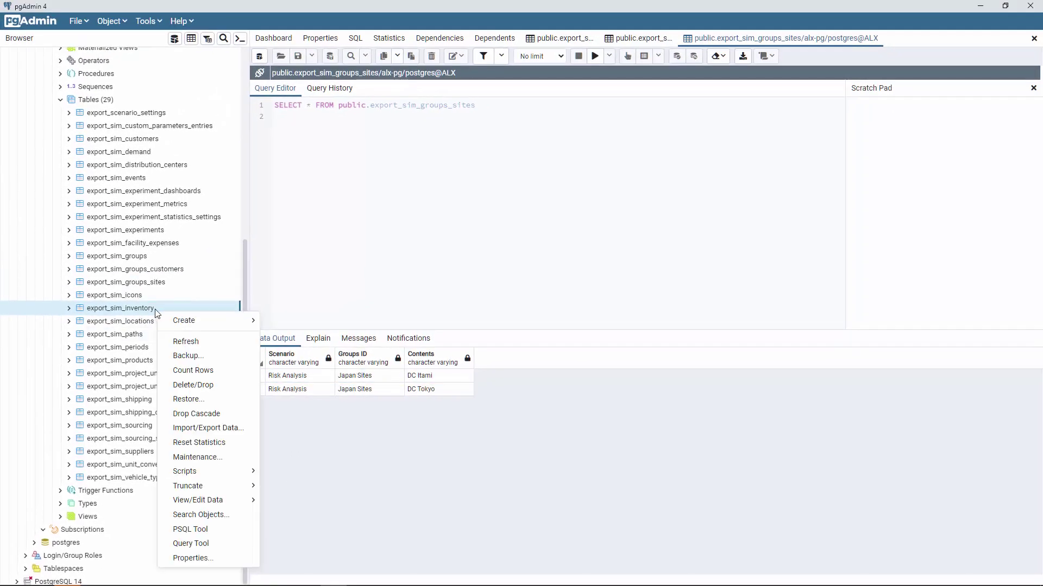
{"action": "mouse_move", "coordinate": [241, 501]}
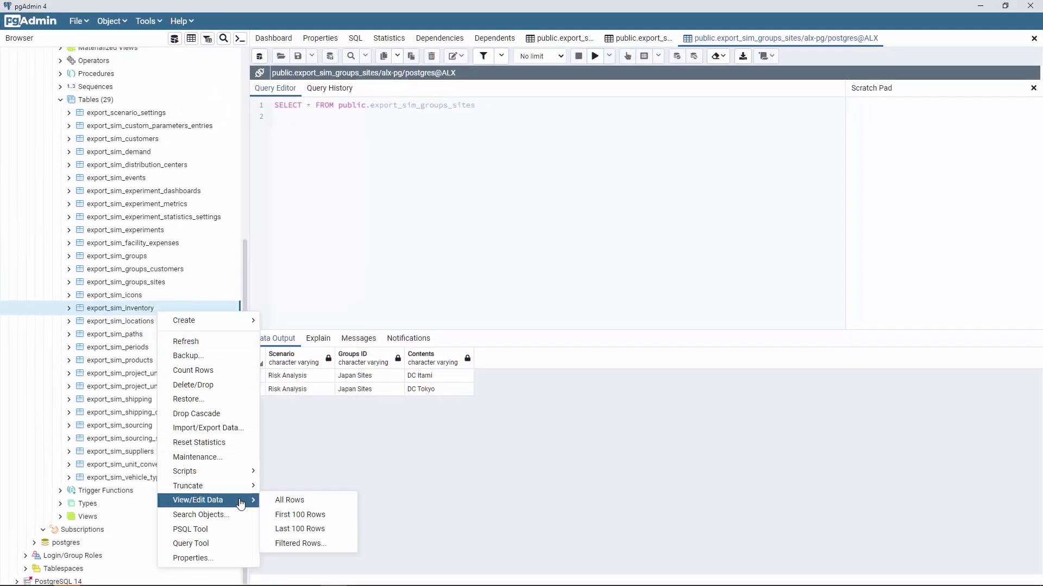
{"action": "left_click", "coordinate": [289, 498]}
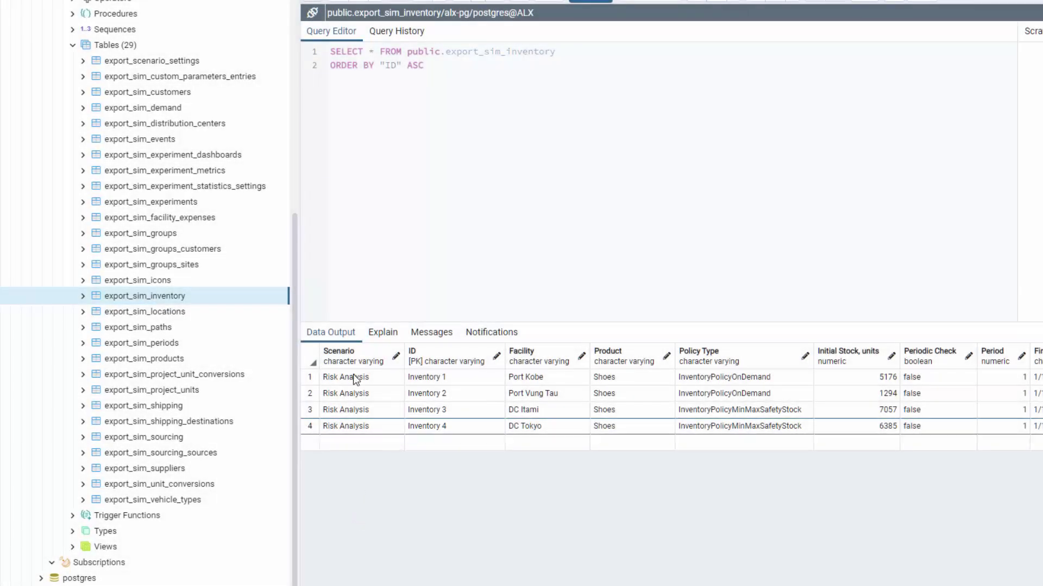
{"action": "right_click", "coordinate": [244, 83]}
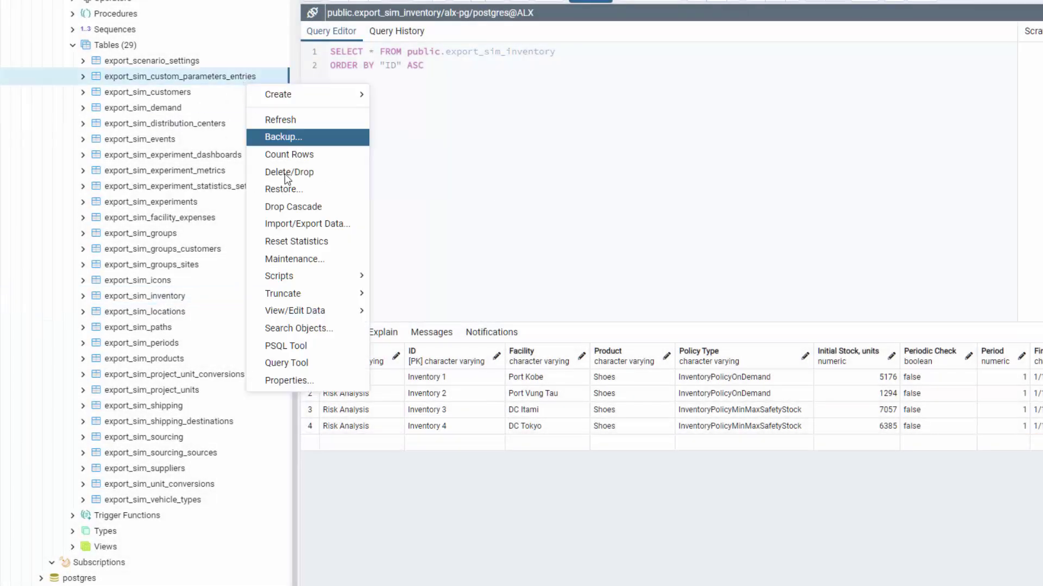
- Show export_sim_custom_parameters_entries rows down to Inventory 4's Max 4312, Min 2156, Safety stock 4229
{"action": "mouse_move", "coordinate": [302, 315]}
{"action": "left_click", "coordinate": [402, 311]}
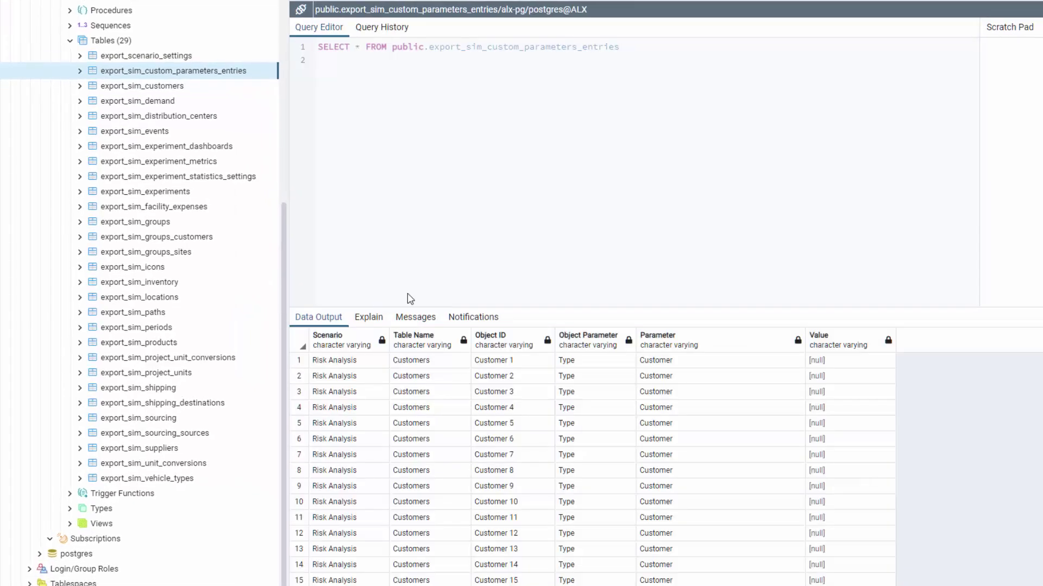
{"action": "scroll", "coordinate": [884, 500], "scroll_direction": "down", "scroll_amount": 20}
{"action": "scroll", "coordinate": [884, 503], "scroll_direction": "down", "scroll_amount": 20}
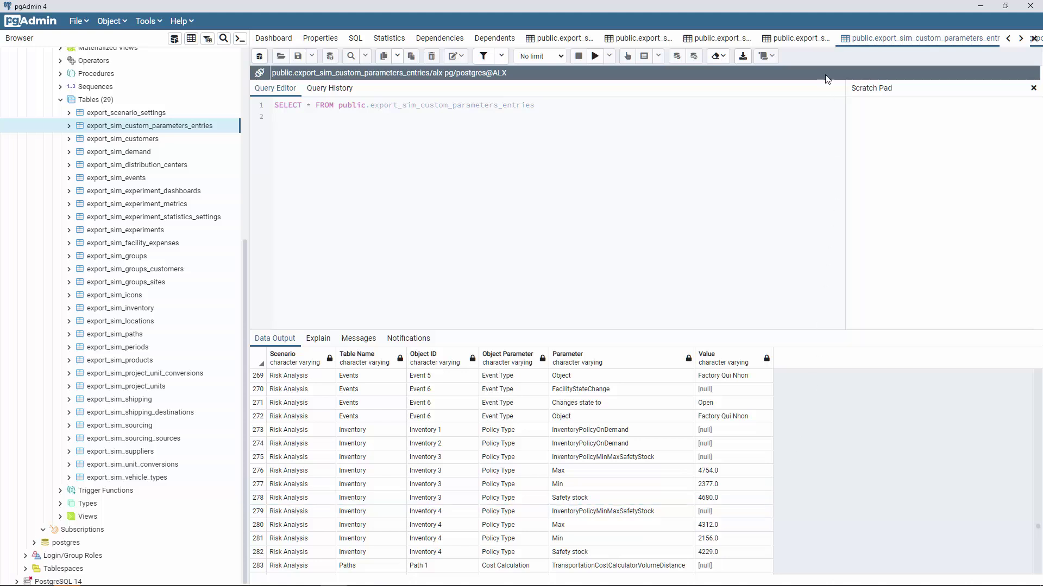
- Change DC Tokyo's Inventory 4 initial stock from 6385 to 5000 and save the row
{"action": "left_click", "coordinate": [813, 38]}
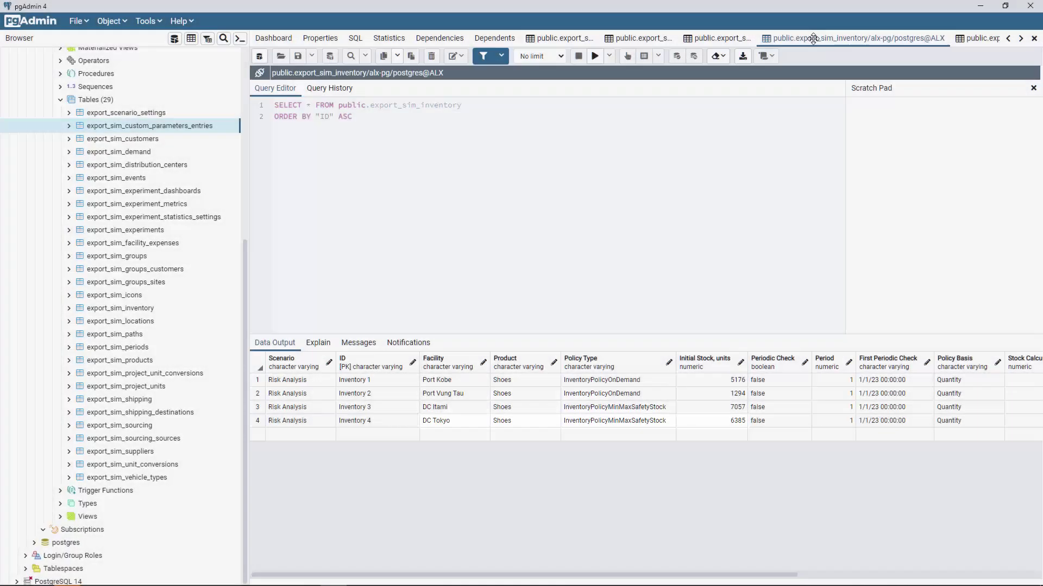
{"action": "left_click", "coordinate": [728, 424]}
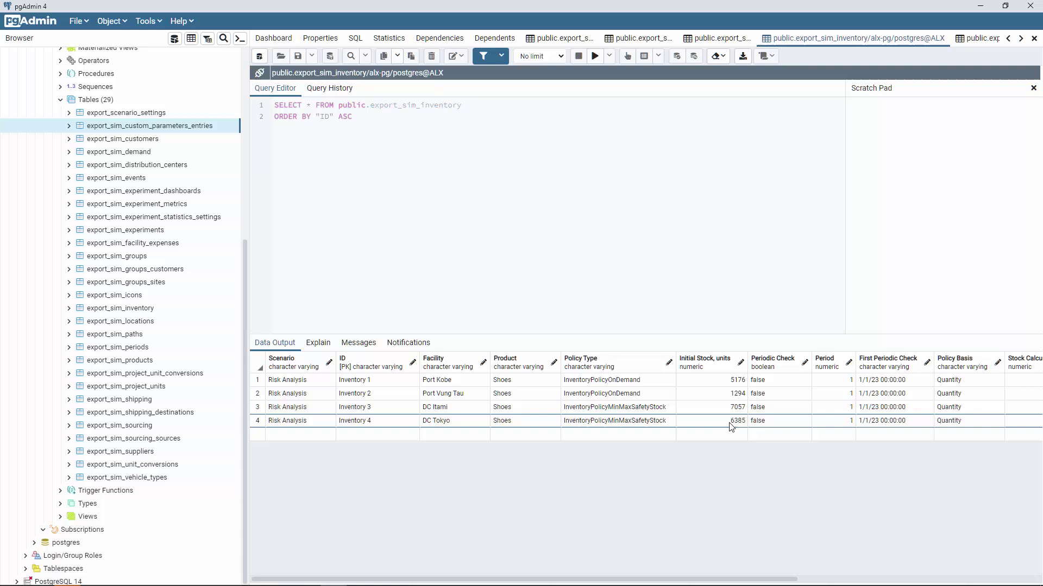
{"action": "type", "text": "5000"}
{"action": "key", "text": "Return"}
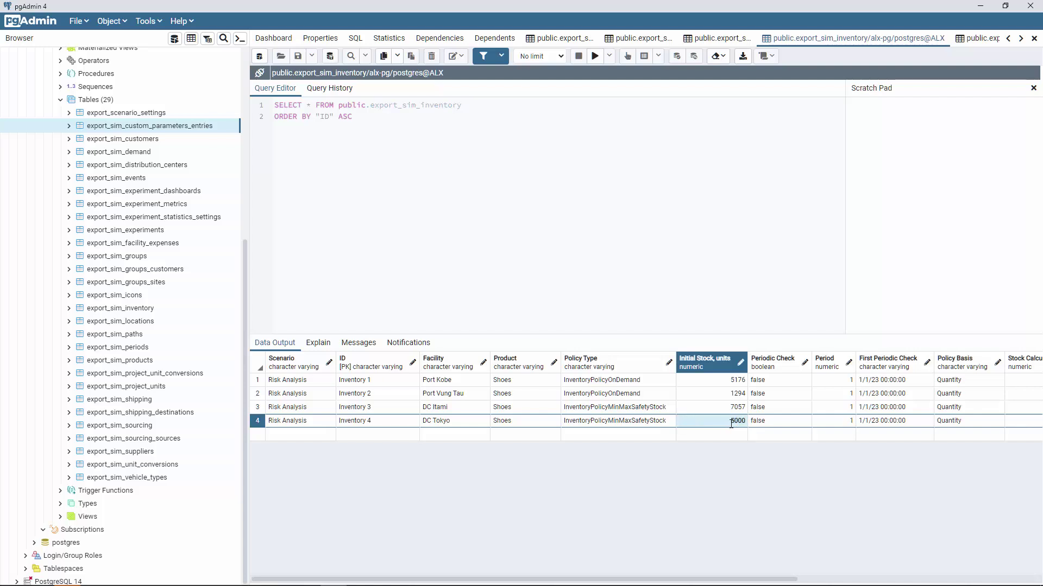
{"action": "key", "text": "F6"}
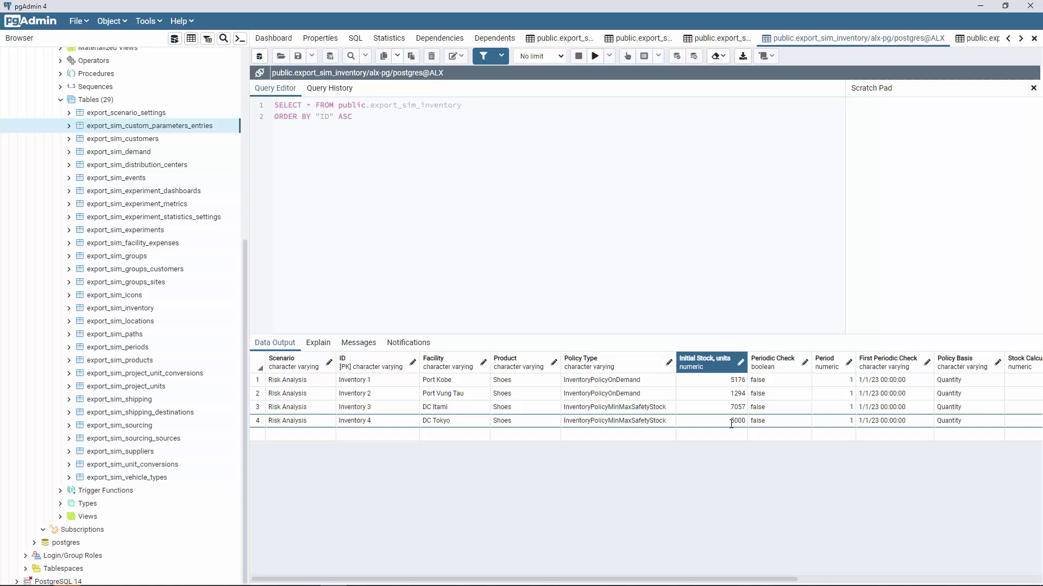
- Back in anyLogistix, remove all four inventory records from the Risk Analysis scenario
{"action": "key", "text": "alt+Tab"}
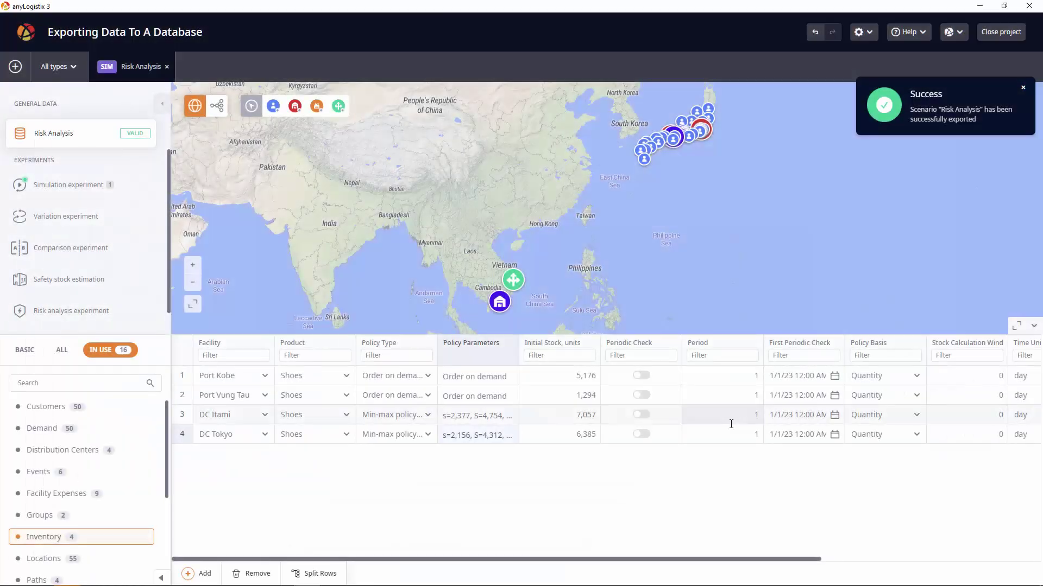
{"action": "left_click", "coordinate": [189, 363]}
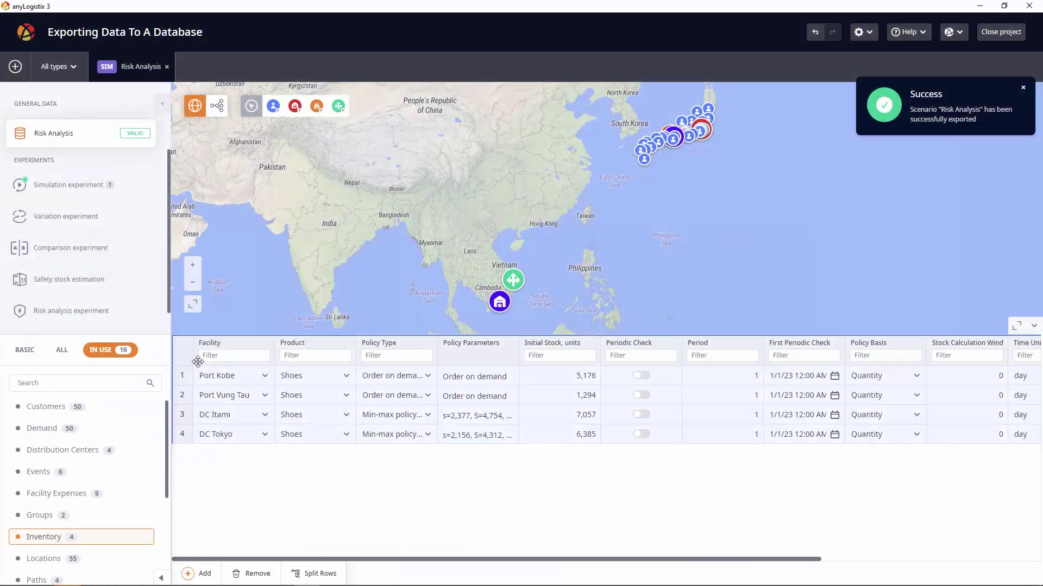
{"action": "left_click", "coordinate": [259, 575]}
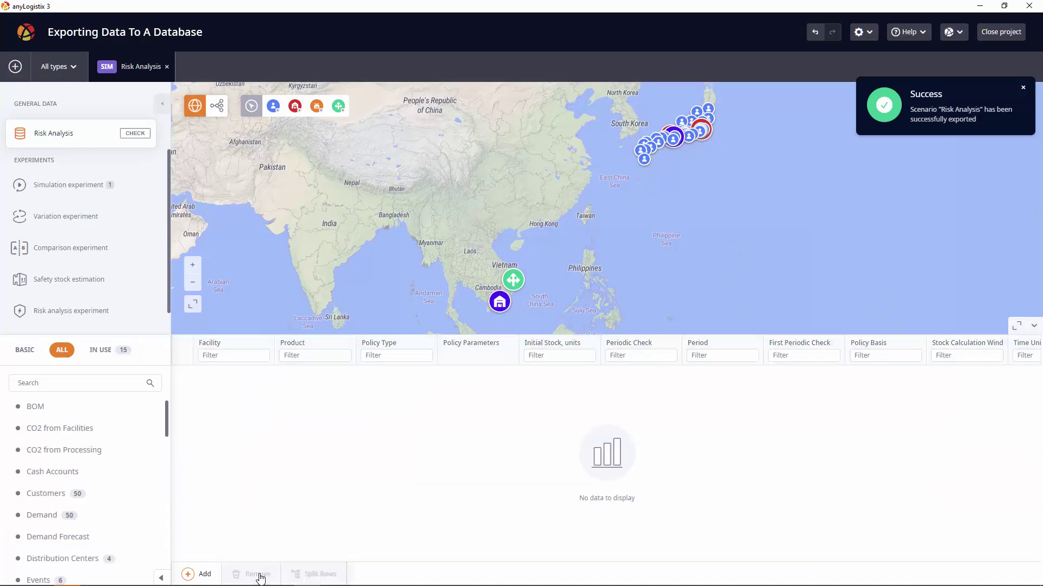
- Start a database scenario import, enter the password, and add Risk Analysis to the import list
{"action": "left_click", "coordinate": [21, 75]}
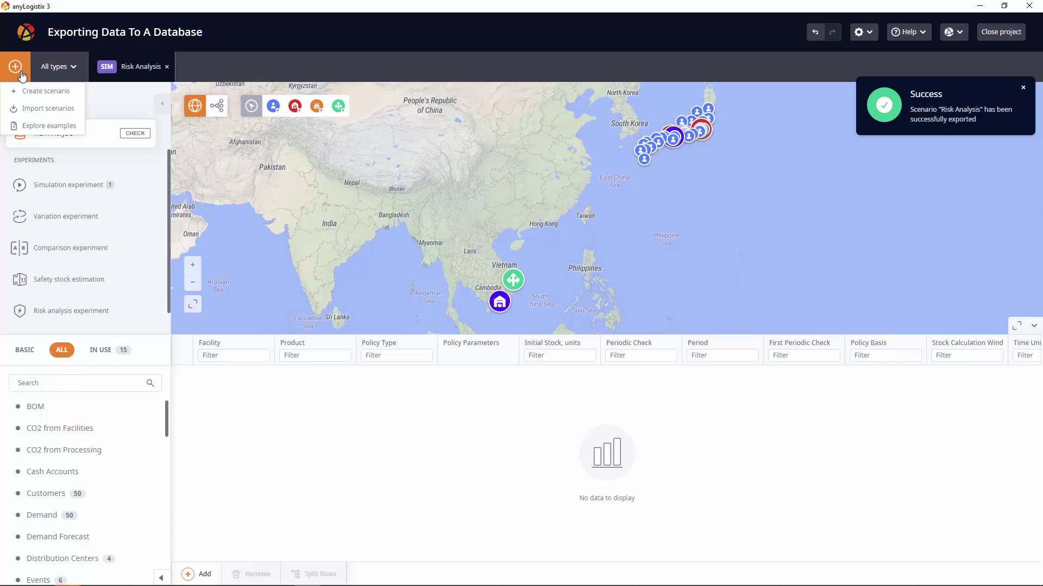
{"action": "left_click", "coordinate": [39, 108]}
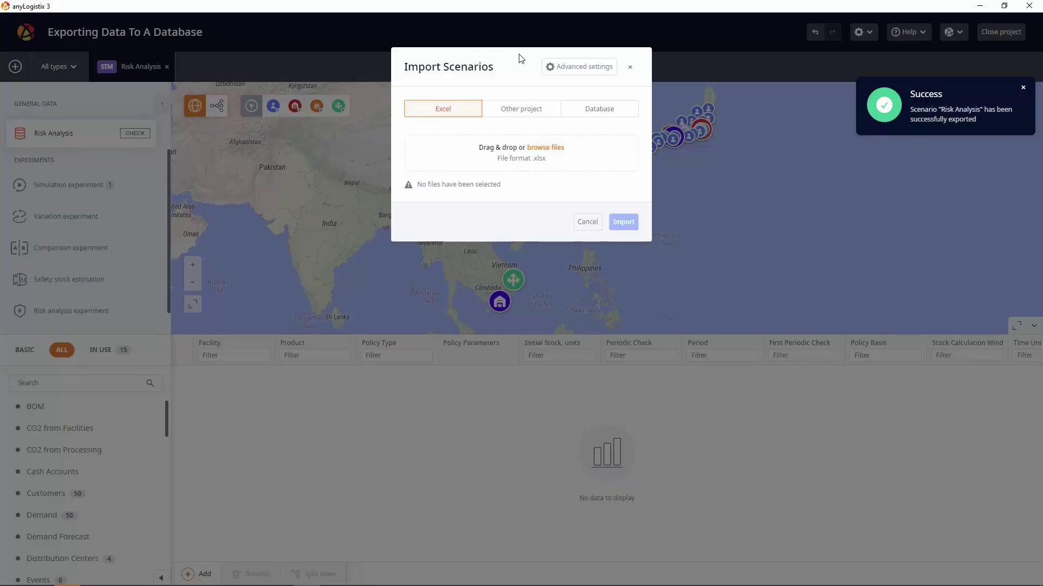
{"action": "left_click", "coordinate": [600, 108]}
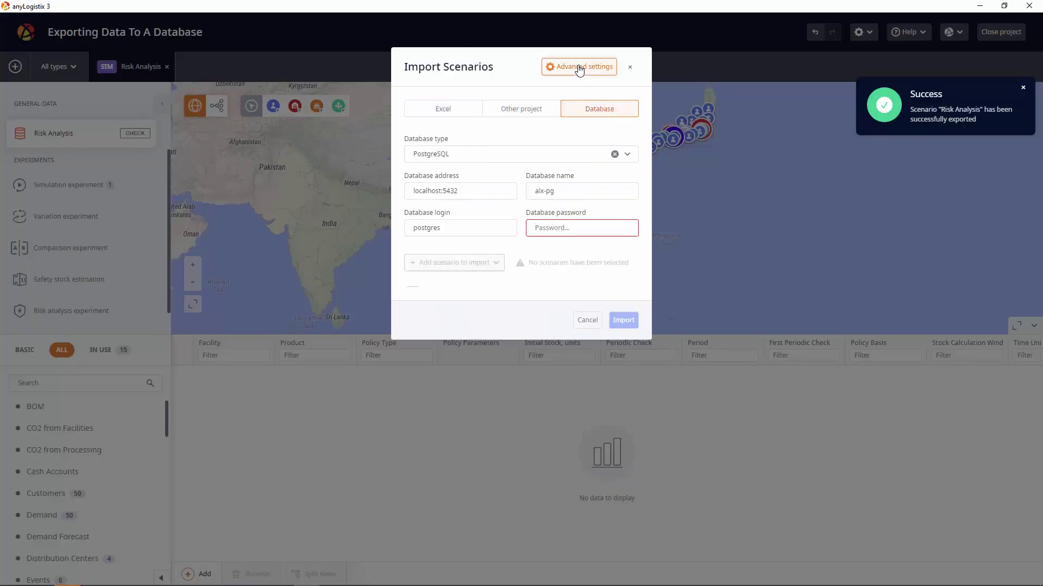
{"action": "left_click", "coordinate": [579, 67]}
{"action": "left_click", "coordinate": [589, 226]}
{"action": "type", "text": "po"}
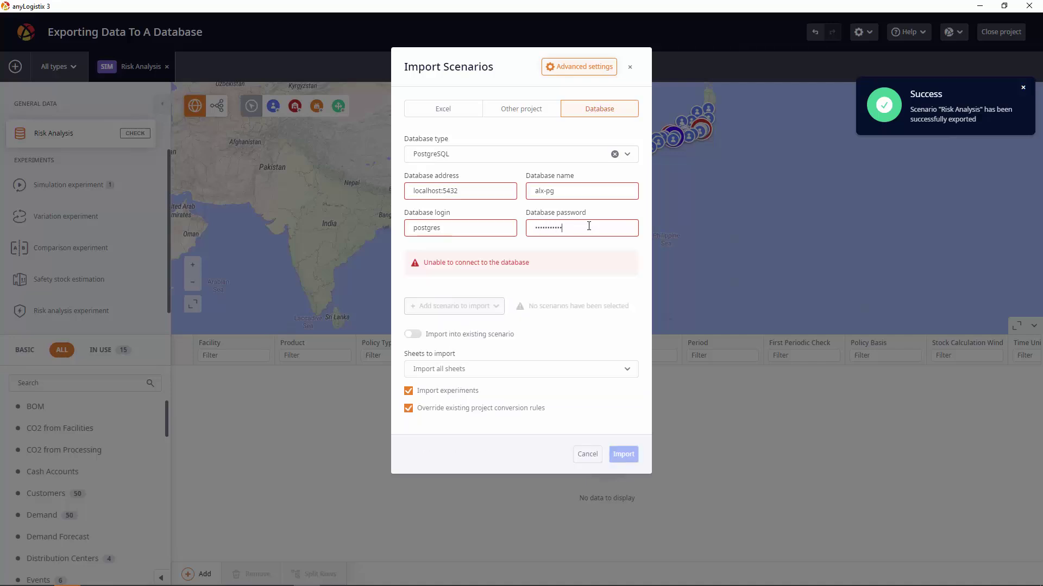
{"action": "left_click", "coordinate": [496, 192]}
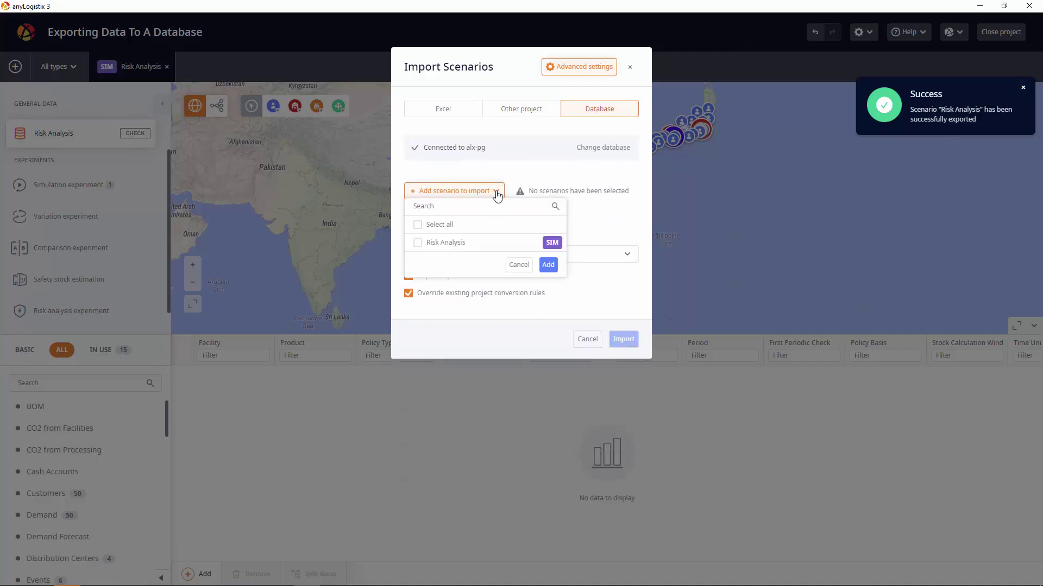
{"action": "left_click", "coordinate": [450, 242]}
{"action": "left_click", "coordinate": [549, 266]}
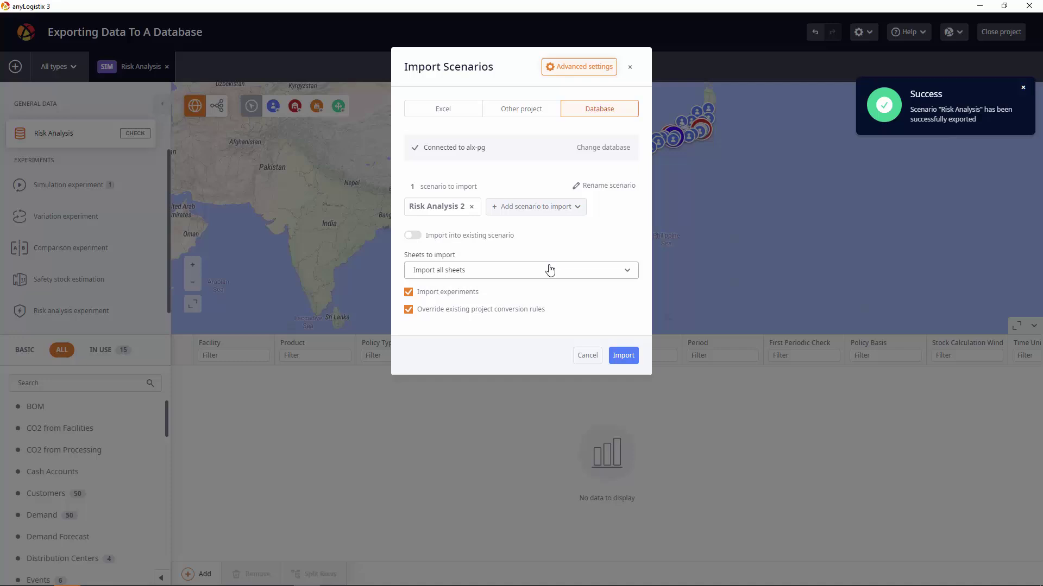
- Import only the Inventory sheet into the existing Risk Analysis scenario
{"action": "left_click", "coordinate": [421, 237]}
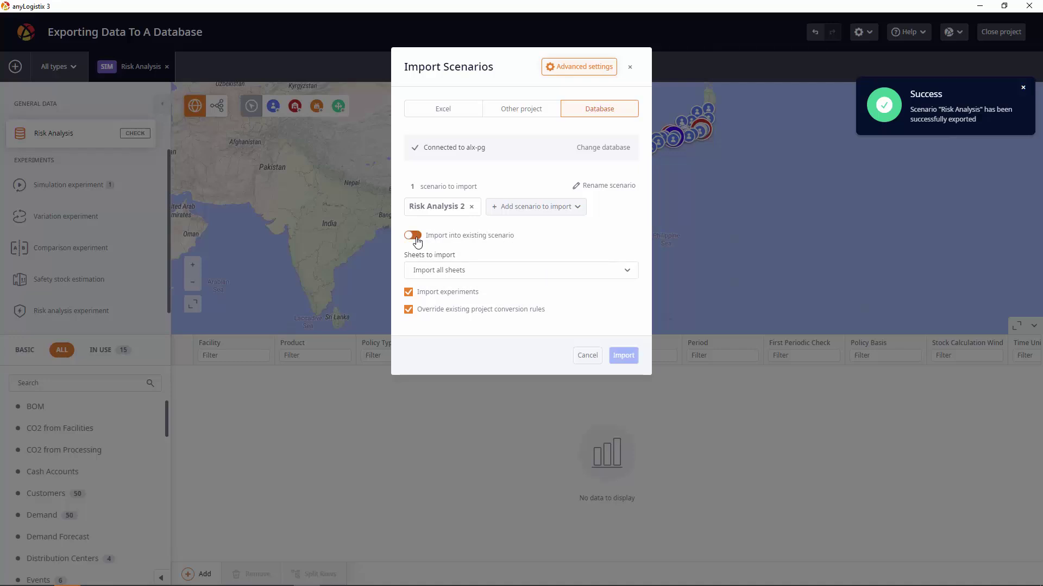
{"action": "left_click", "coordinate": [476, 268]}
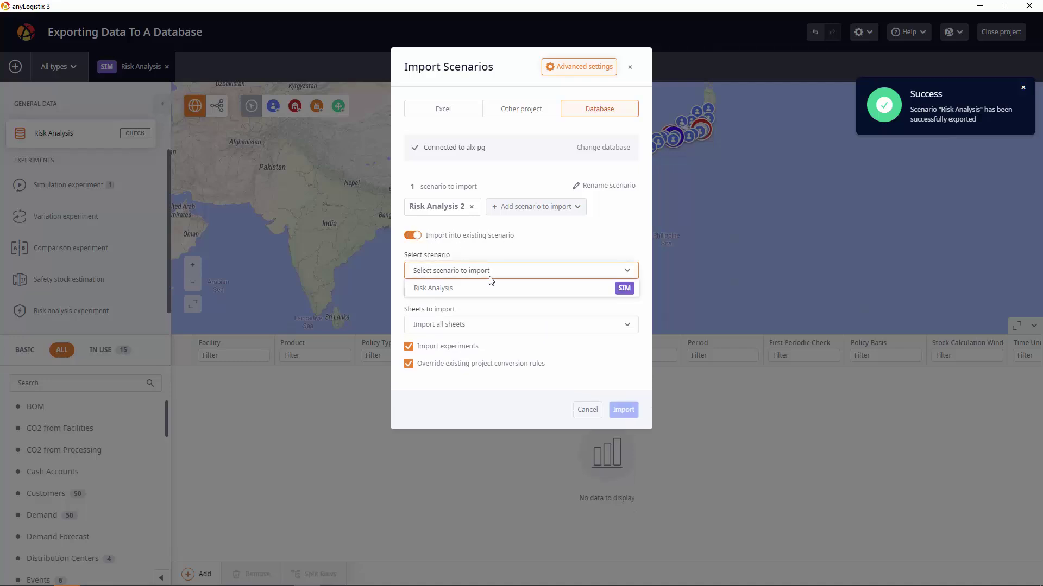
{"action": "left_click", "coordinate": [491, 288]}
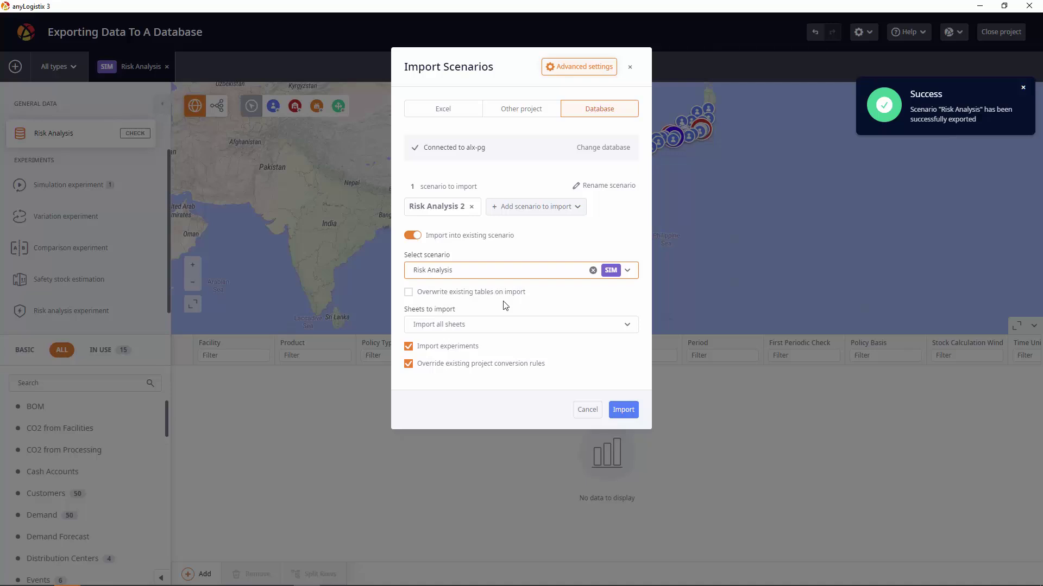
{"action": "left_click", "coordinate": [509, 324]}
{"action": "scroll", "coordinate": [505, 382], "scroll_direction": "down", "scroll_amount": 5}
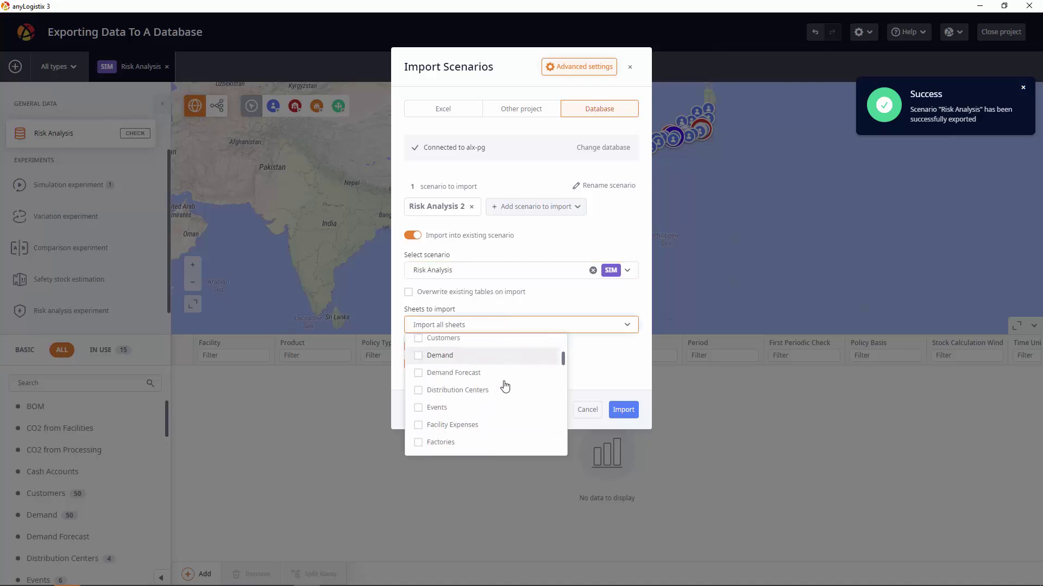
{"action": "left_click", "coordinate": [483, 404]}
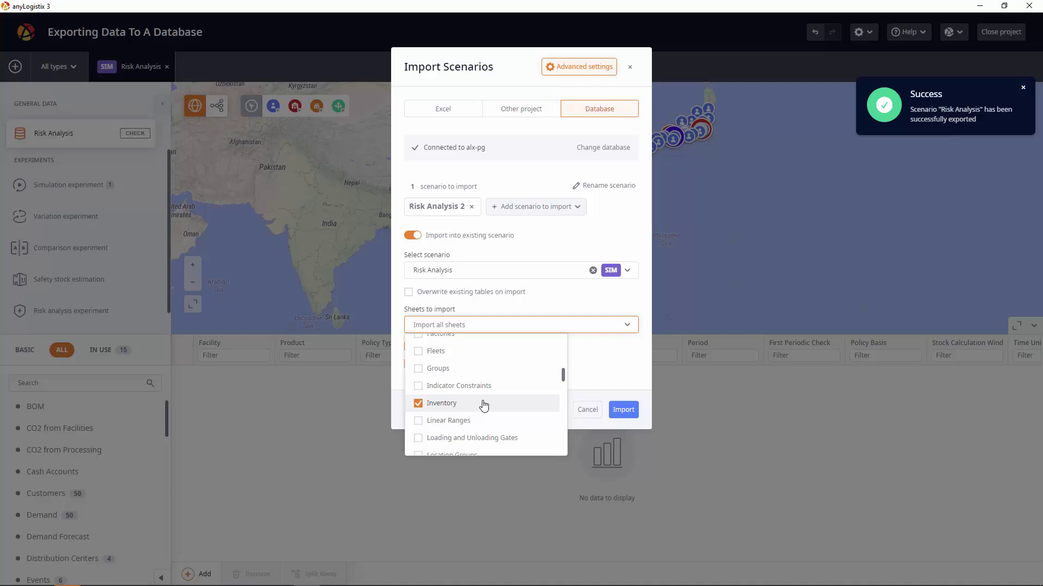
{"action": "left_click", "coordinate": [598, 361]}
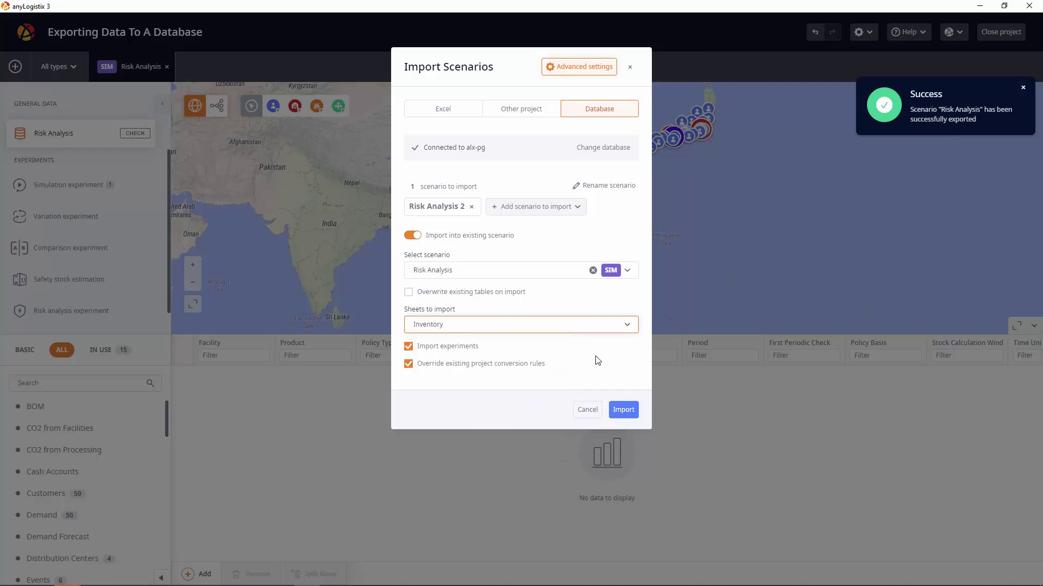
{"action": "left_click", "coordinate": [622, 410]}
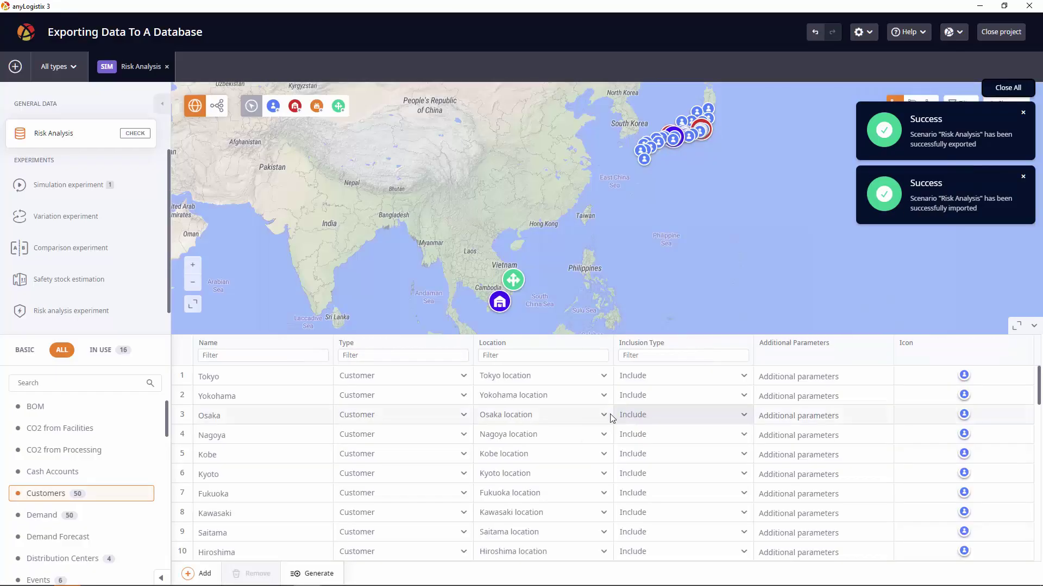
- Verify DC Tokyo's initial stock of 5,000 in Inventory and rerun the simulation to get Statistics 2
{"action": "left_click", "coordinate": [120, 351]}
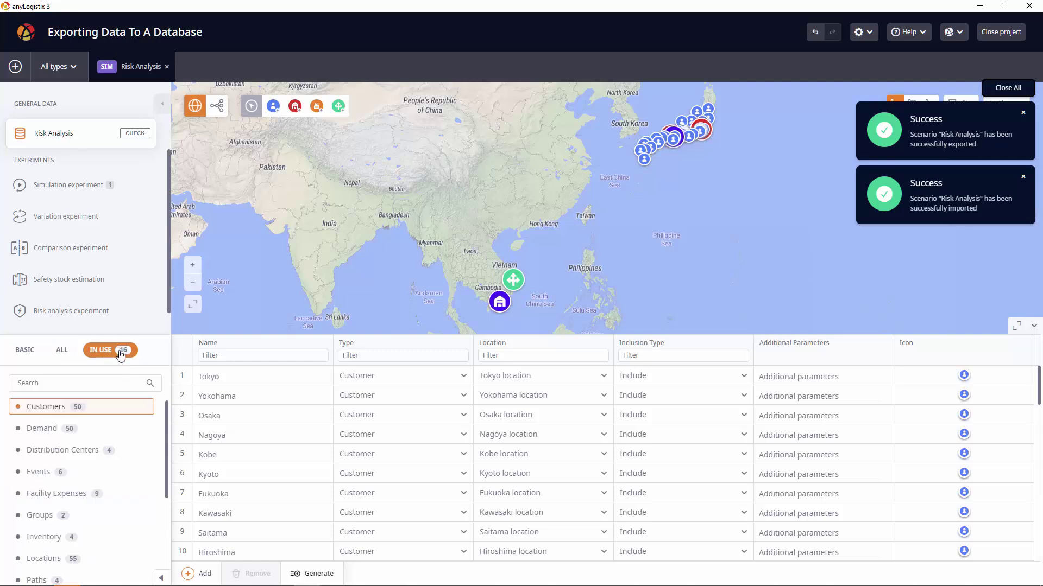
{"action": "left_click", "coordinate": [128, 536]}
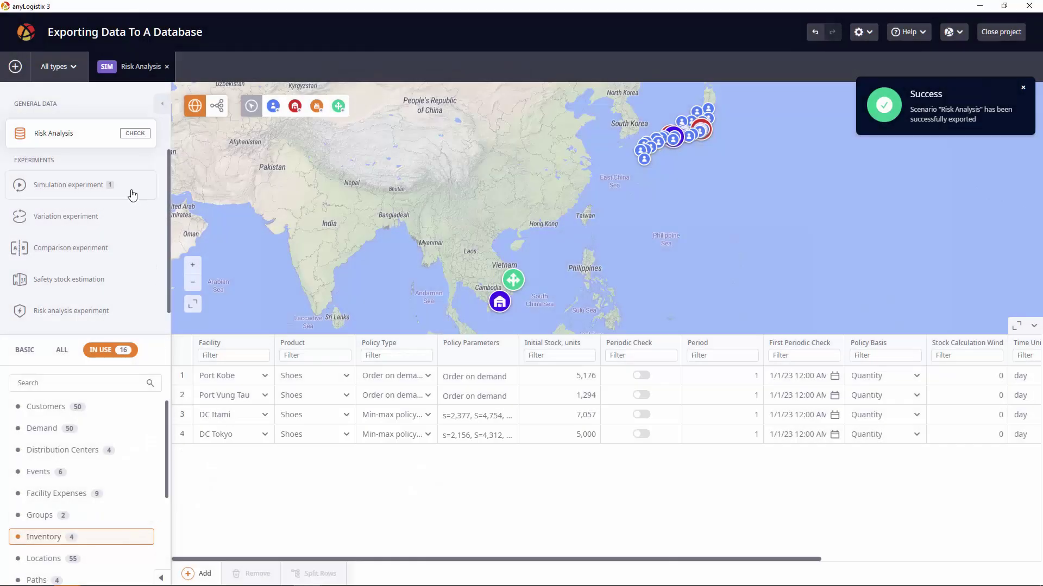
{"action": "left_click", "coordinate": [132, 194]}
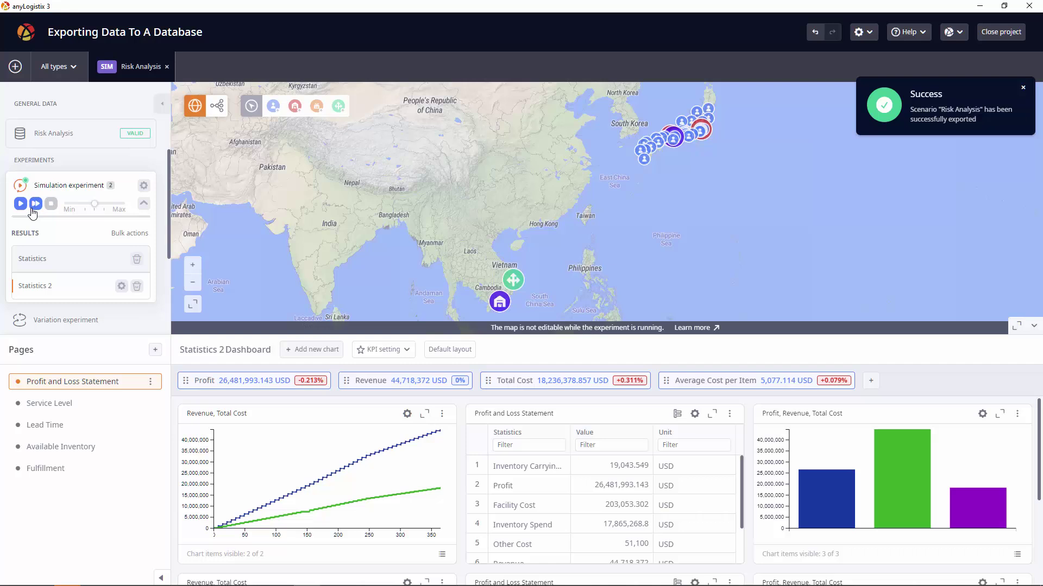
- Import the Australia Distribution Network (GIS Routes Applying) GFA example scenario
{"action": "left_click", "coordinate": [16, 66]}
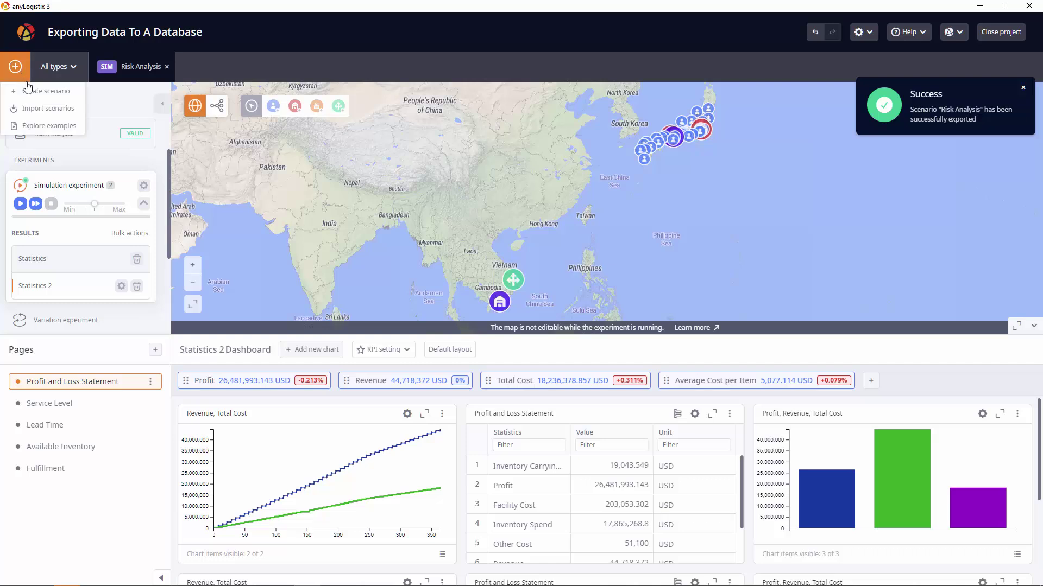
{"action": "left_click", "coordinate": [35, 127]}
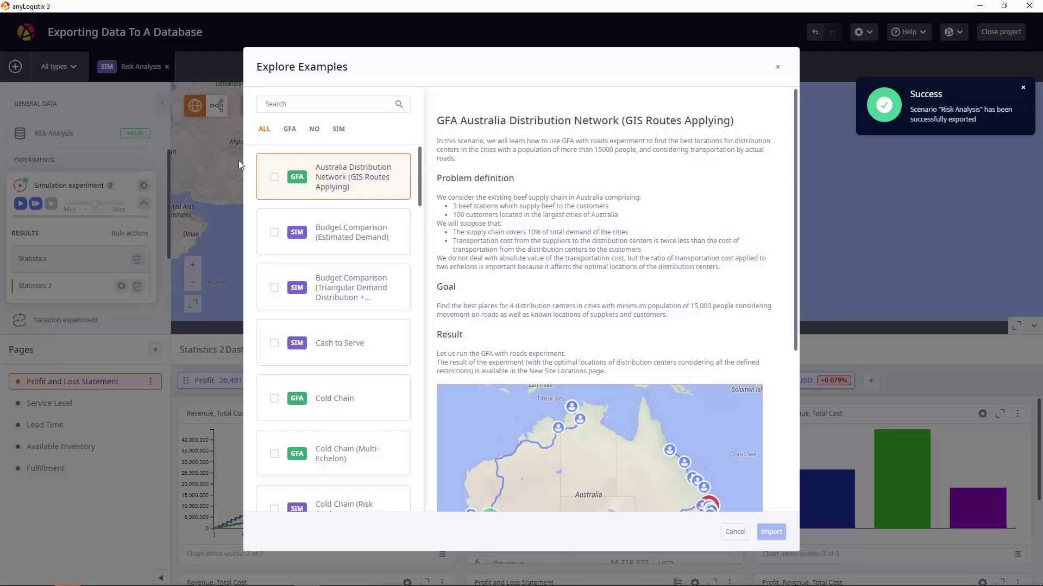
{"action": "left_click", "coordinate": [275, 177]}
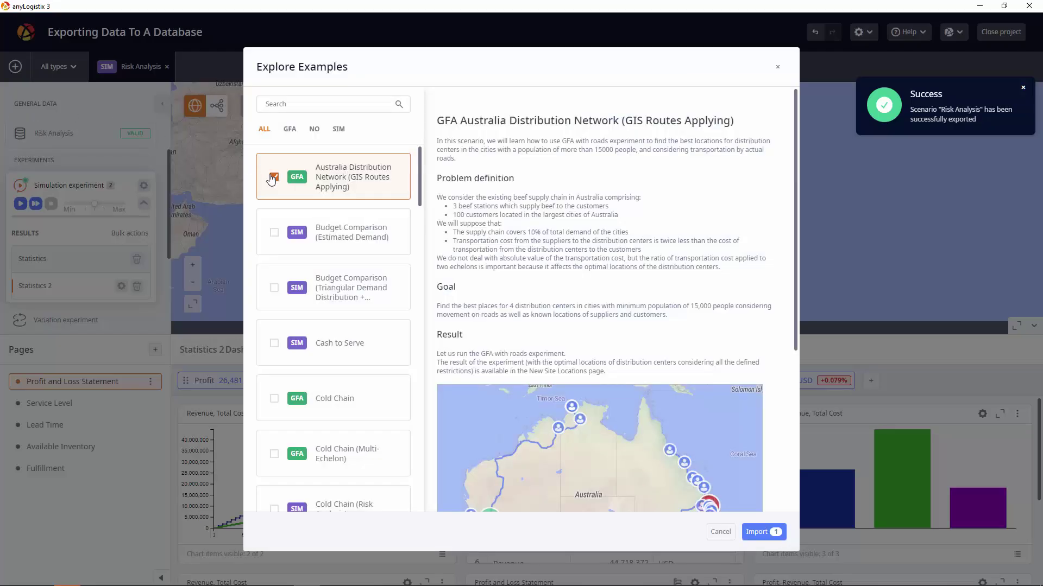
{"action": "left_click", "coordinate": [765, 537]}
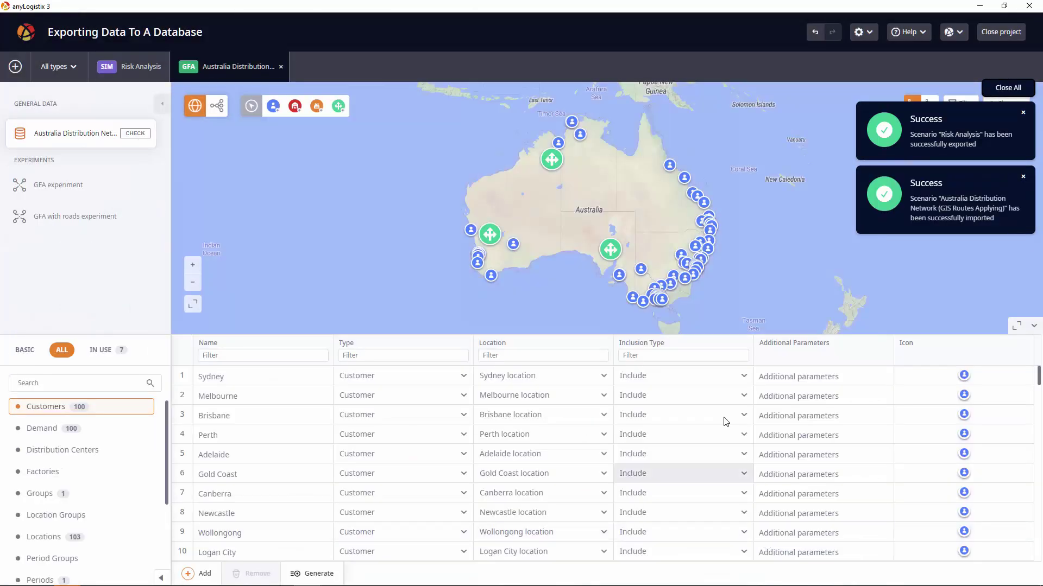
- Export the Australia scenario to the alx-pg PostgreSQL database, entering the database password
{"action": "right_click", "coordinate": [231, 81]}
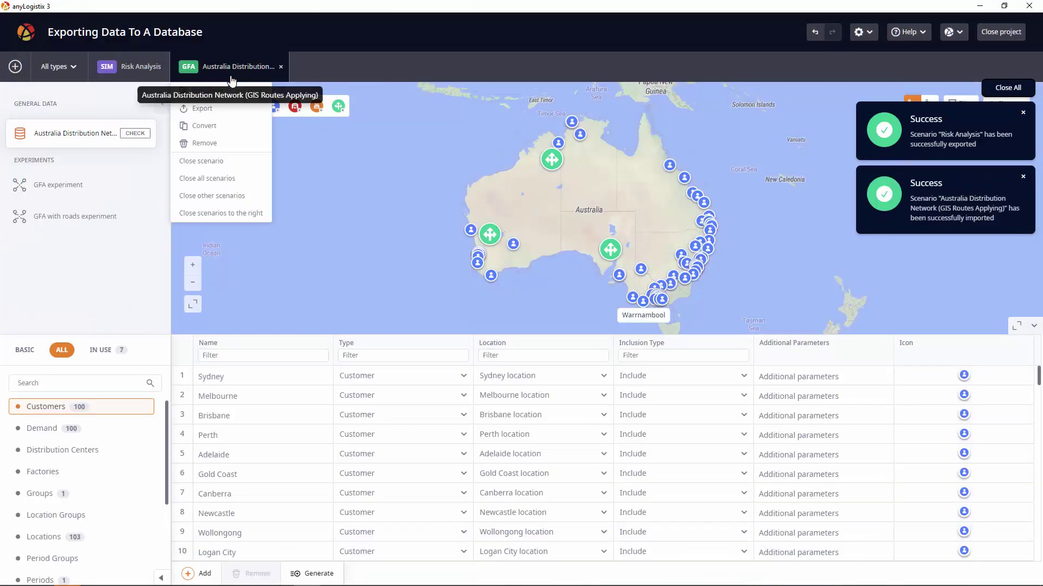
{"action": "left_click", "coordinate": [233, 110]}
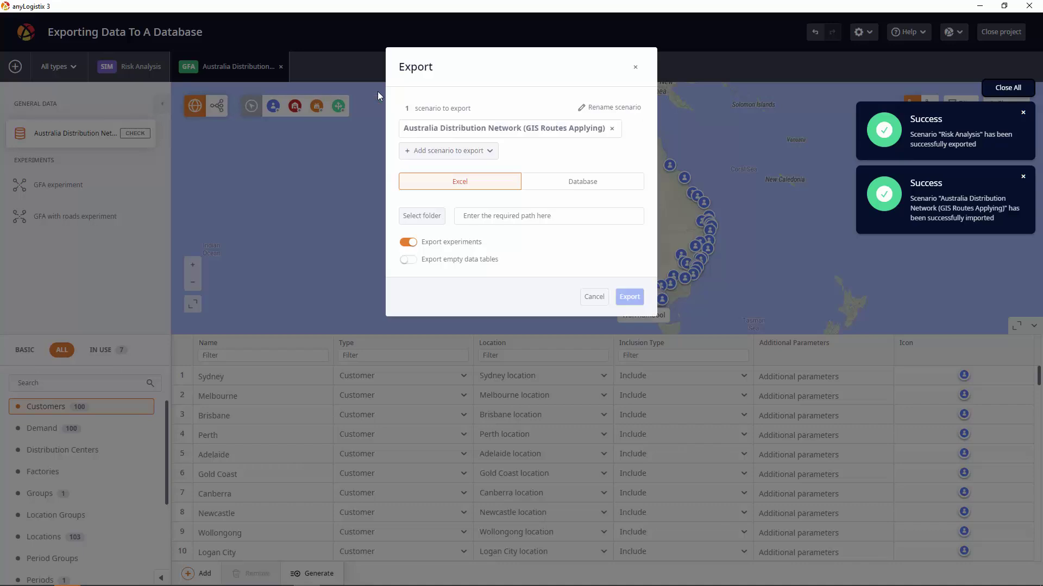
{"action": "left_click", "coordinate": [570, 181]}
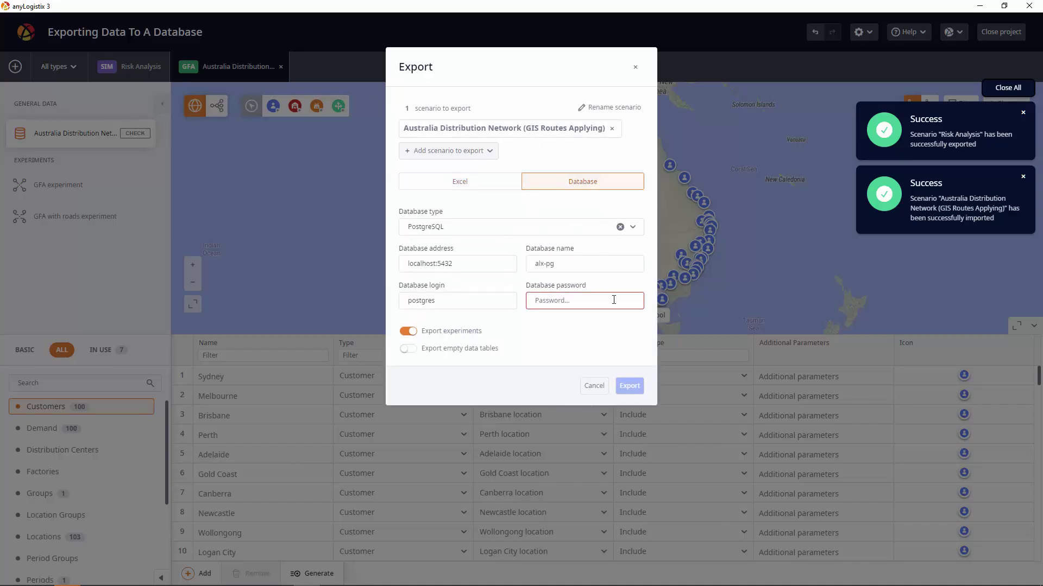
{"action": "type", "text": "postgres"}
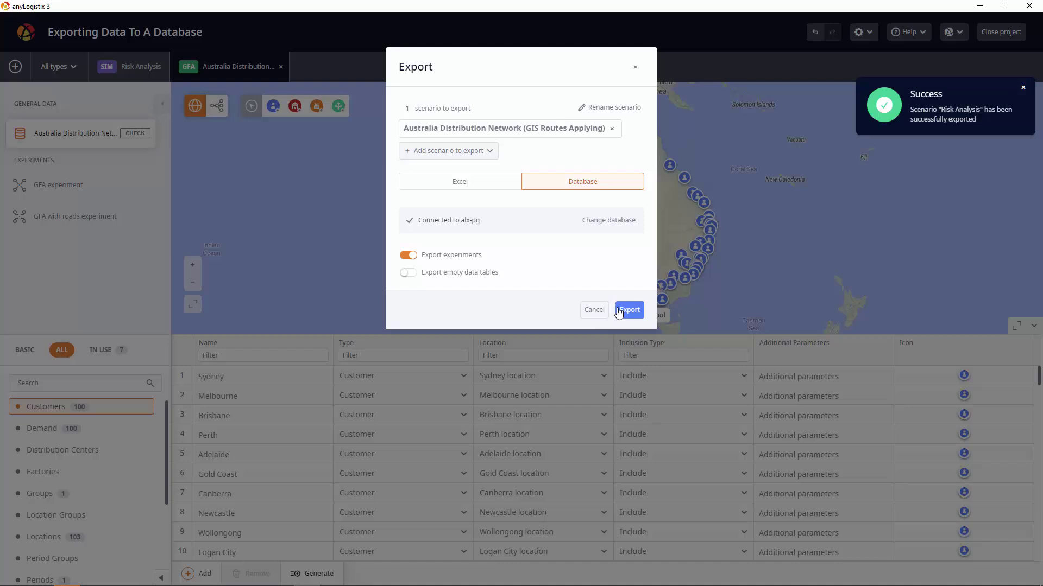
{"action": "left_click", "coordinate": [629, 310]}
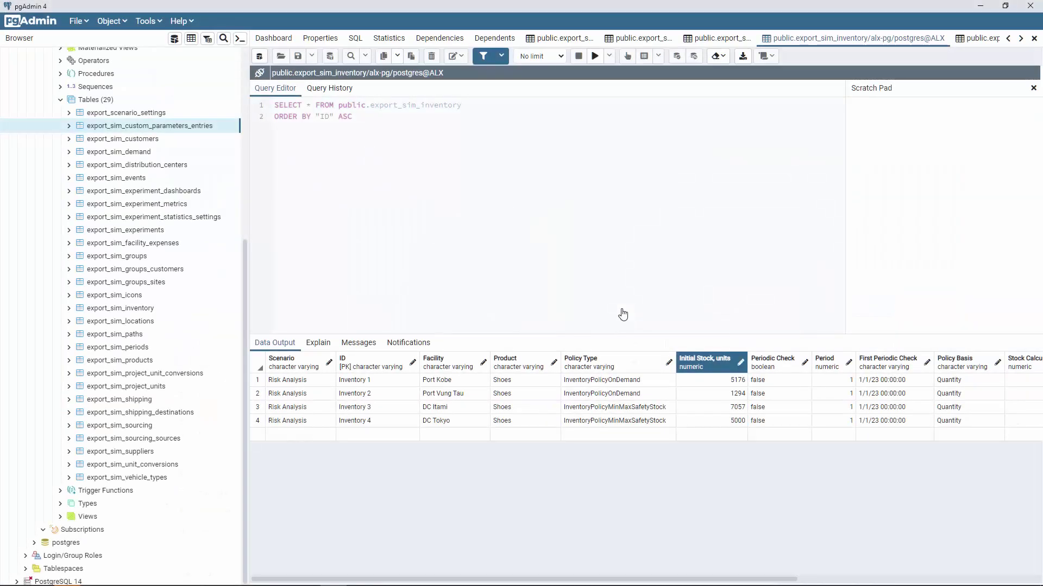
- Refresh the alx-pg Tables list so the new export_gfa tables appear, totaling 45
{"action": "right_click", "coordinate": [88, 99]}
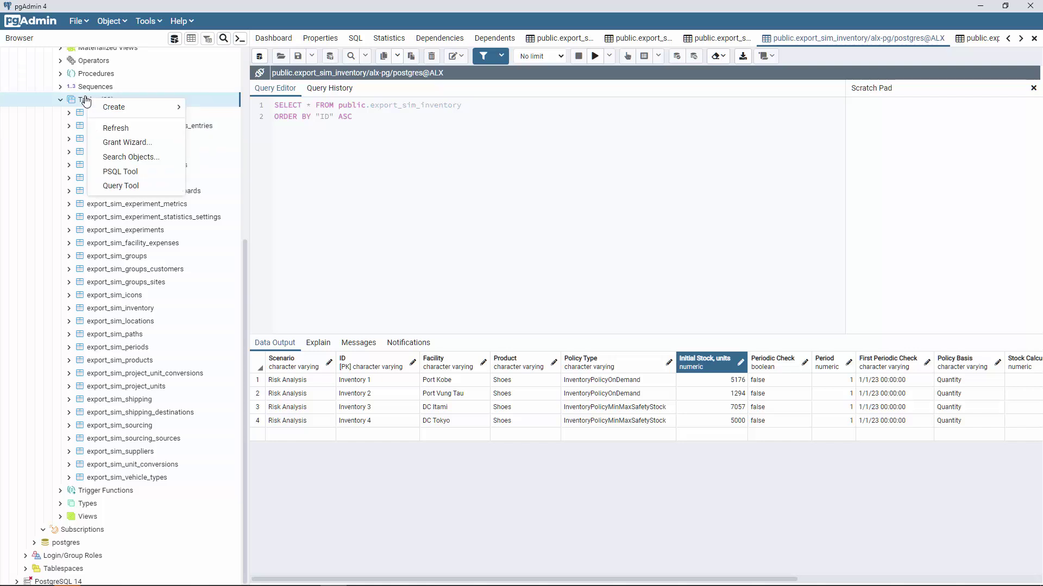
{"action": "left_click", "coordinate": [117, 127]}
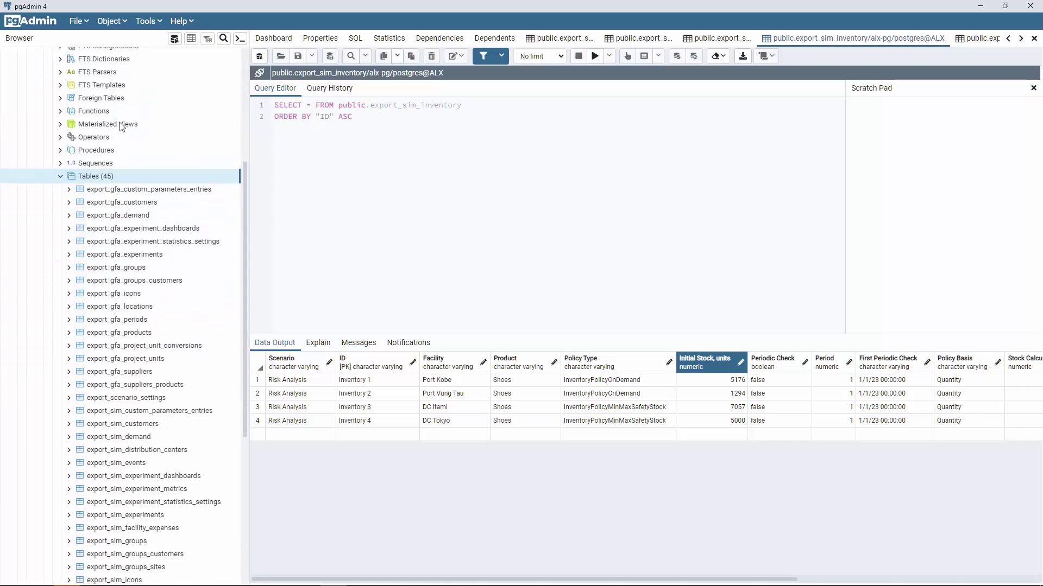